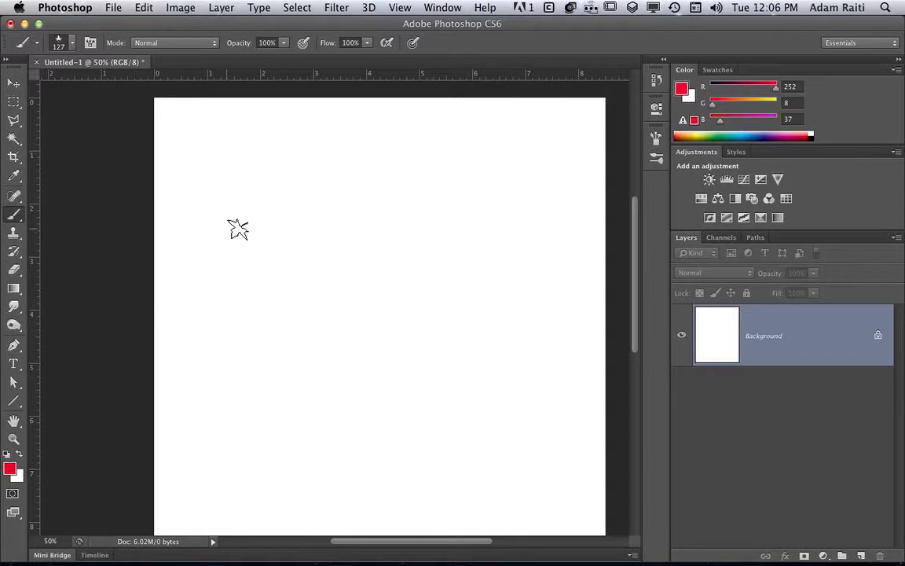
# Choose the hard round brush at 127 px, paint a wavy red stroke across the canvas, and undo it
pyautogui.rightClick(338, 229)
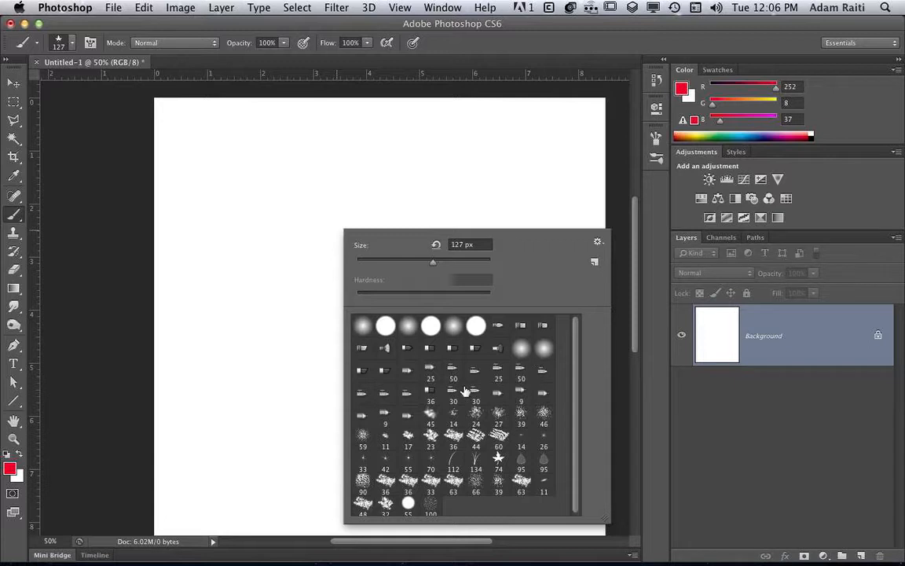
pyautogui.click(385, 324)
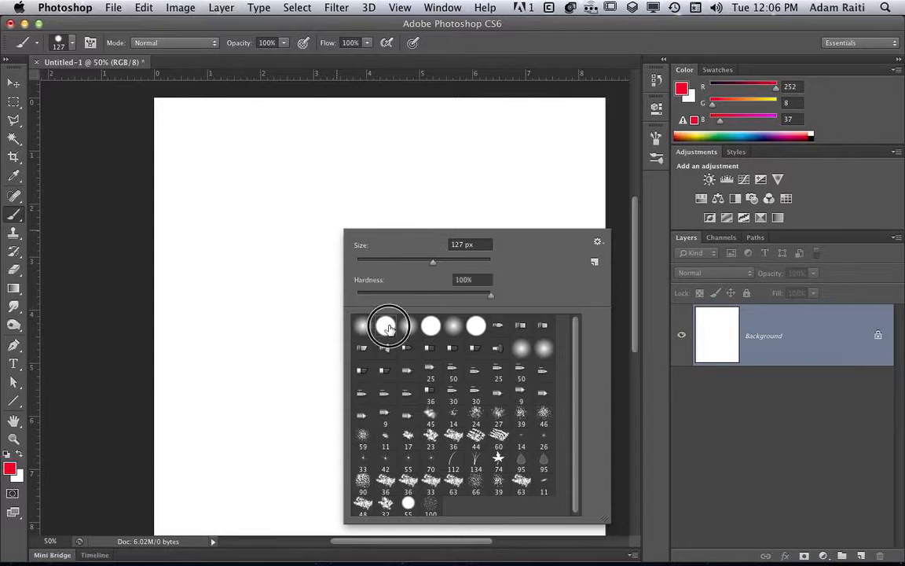
pyautogui.click(197, 198)
pyautogui.moveTo(196, 200); pyautogui.dragTo(477, 211)
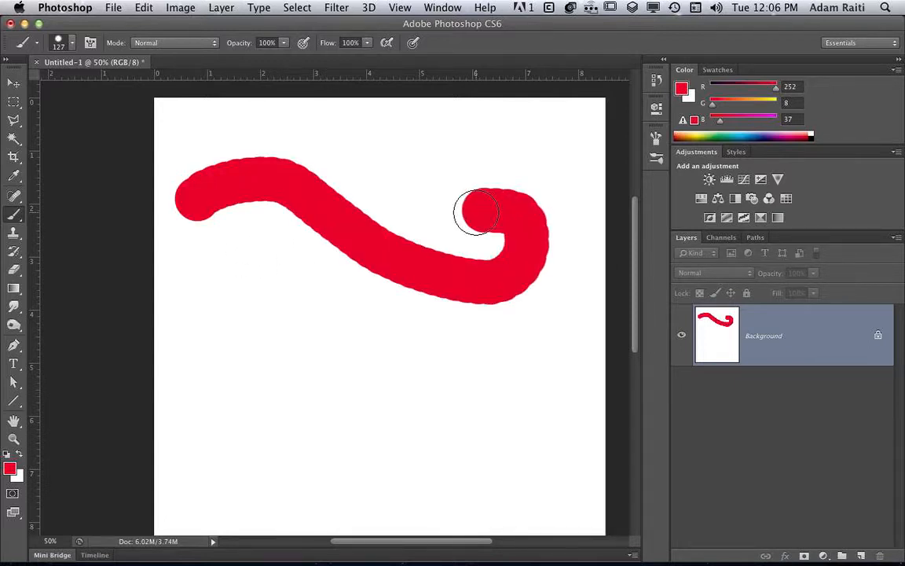
pyautogui.press('super+z')
# Choose the soft round brush at 127 px, paint a red test stroke, and undo it
pyautogui.rightClick(476, 212)
pyautogui.click(507, 307)
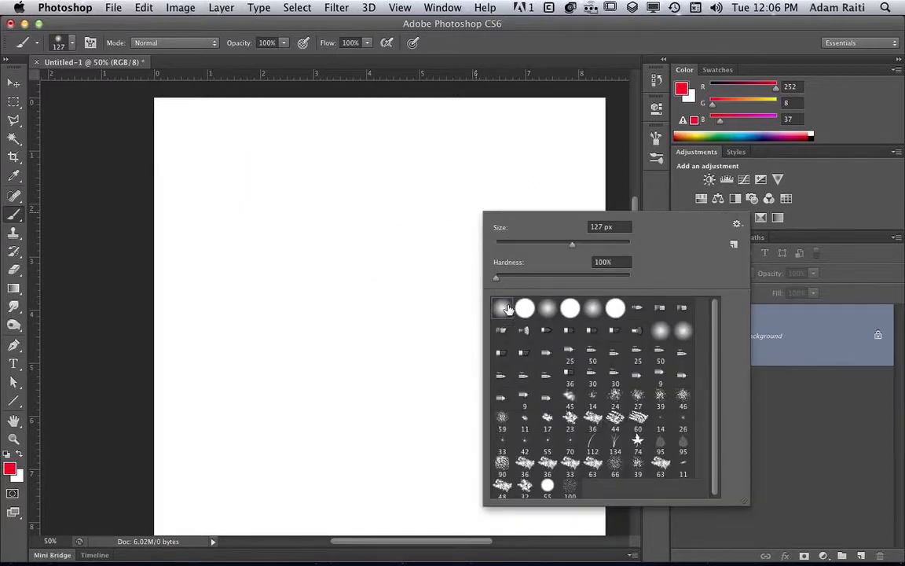
pyautogui.press('Return')
pyautogui.moveTo(291, 176); pyautogui.dragTo(501, 256)
pyautogui.press('super+z')
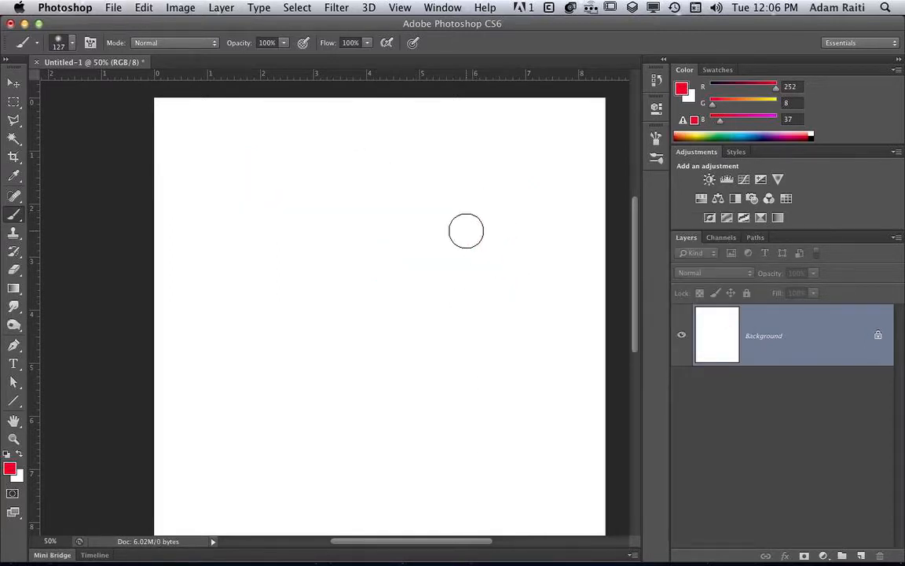
# Select the maple leaf brush preset labelled 74 and enlarge it to 216 px
pyautogui.rightClick(438, 195)
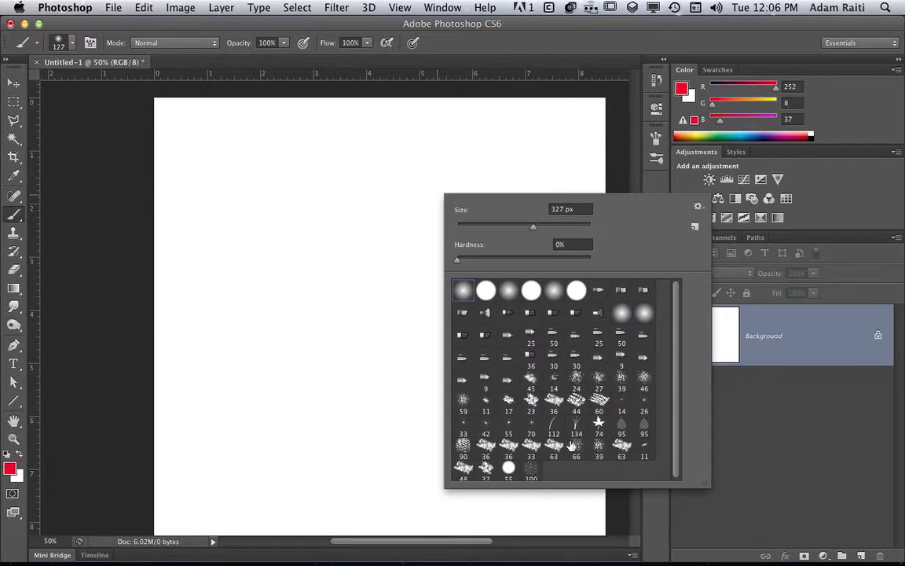
pyautogui.moveTo(675, 339); pyautogui.dragTo(676, 365)
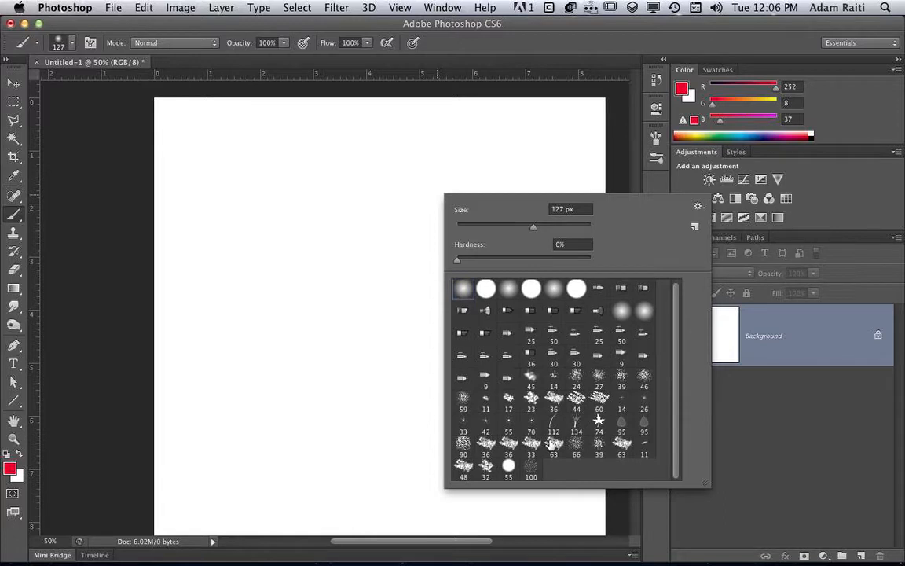
pyautogui.click(598, 425)
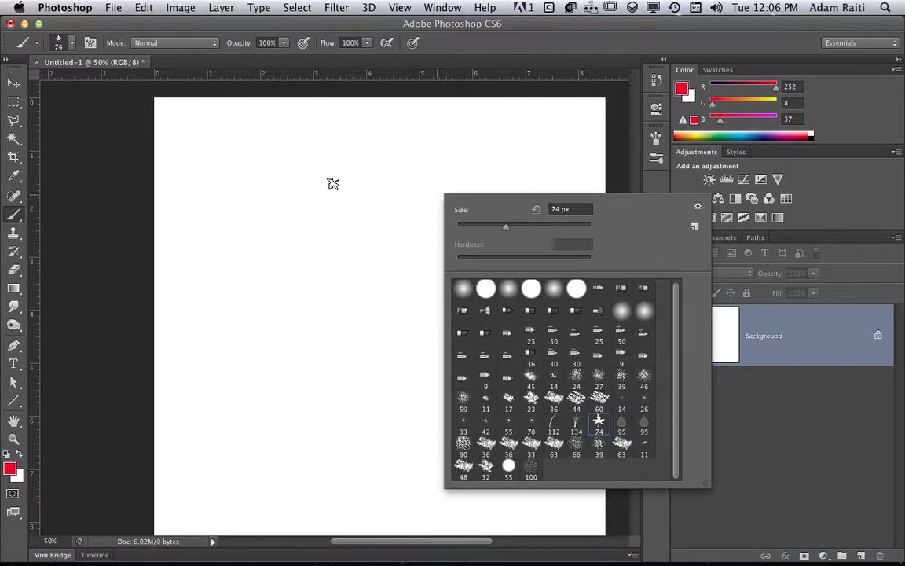
pyautogui.click(539, 227)
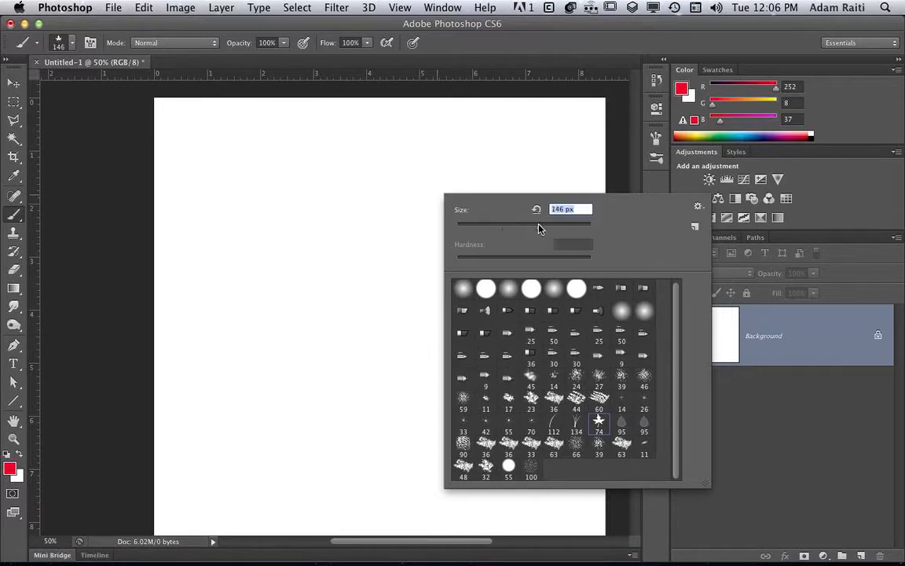
pyautogui.click(551, 227)
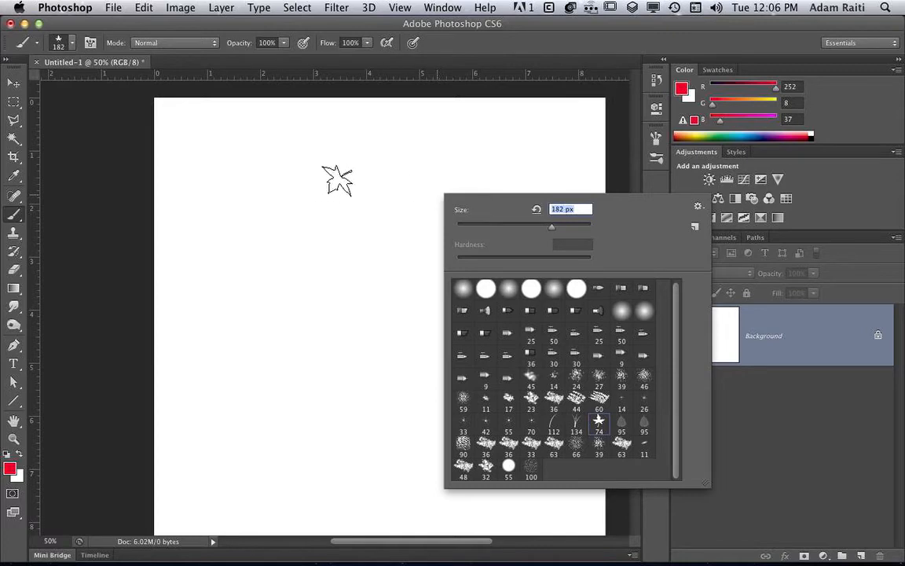
pyautogui.click(561, 227)
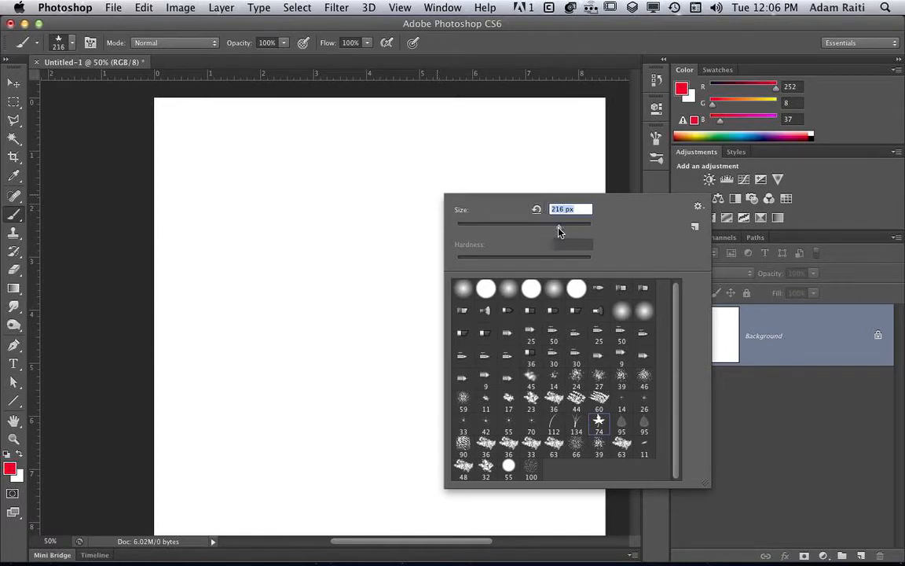
# Paint scattered maple leaves diagonally across the canvas, add a second stroke, and undo the last stroke
pyautogui.click(235, 172)
pyautogui.moveTo(237, 172)
pyautogui.mouseDown()
pyautogui.moveTo(341, 293)
pyautogui.moveTo(517, 379)
pyautogui.moveTo(542, 334)
pyautogui.mouseUp()
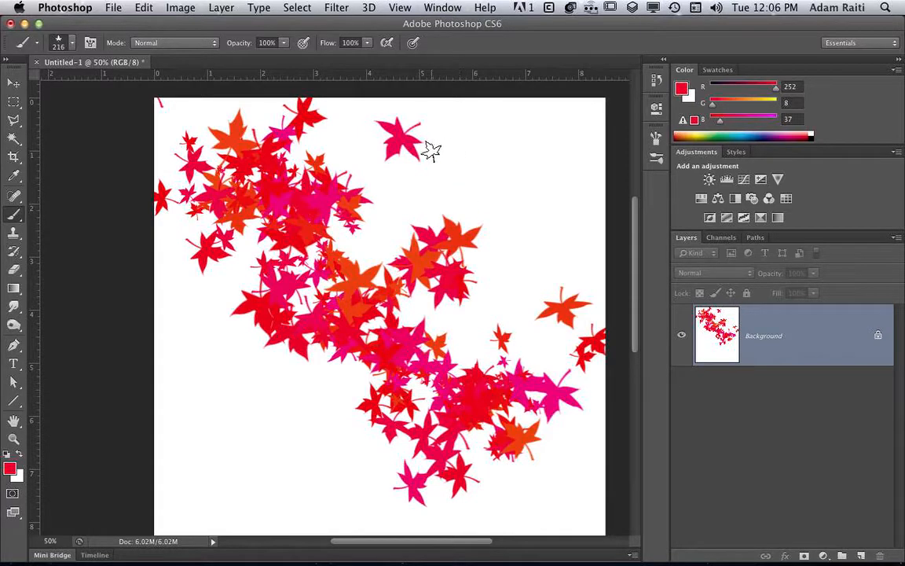
pyautogui.moveTo(558, 166)
pyautogui.mouseDown()
pyautogui.moveTo(477, 163)
pyautogui.moveTo(351, 257)
pyautogui.moveTo(278, 277)
pyautogui.moveTo(224, 276)
pyautogui.moveTo(193, 236)
pyautogui.moveTo(483, 217)
pyautogui.moveTo(572, 323)
pyautogui.moveTo(459, 389)
pyautogui.moveTo(306, 391)
pyautogui.moveTo(292, 338)
pyautogui.moveTo(427, 314)
pyautogui.moveTo(455, 356)
pyautogui.moveTo(427, 370)
pyautogui.moveTo(480, 348)
pyautogui.mouseUp()
pyautogui.press('super+z')
# Browse the brush presets, and set the maple leaf brush tip's spacing to 108%
pyautogui.click(657, 138)
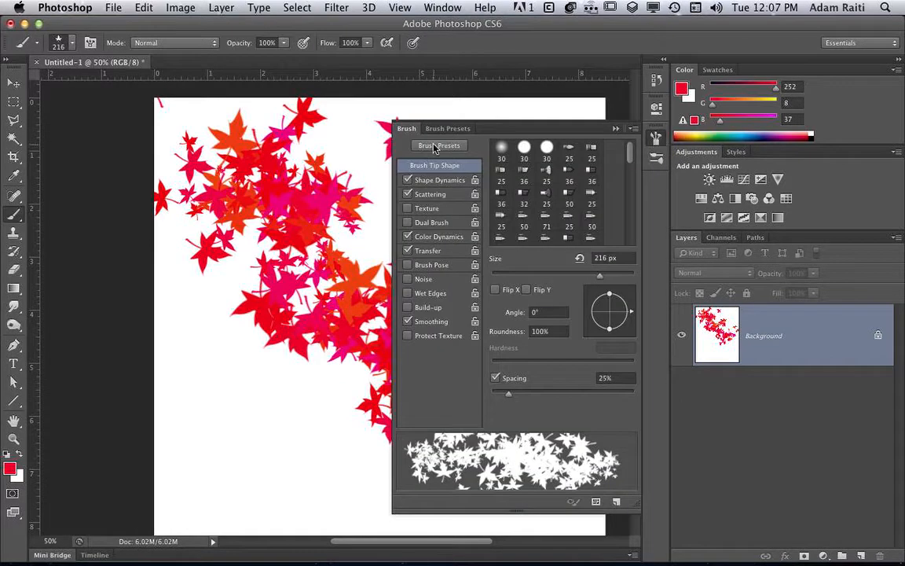
pyautogui.click(446, 132)
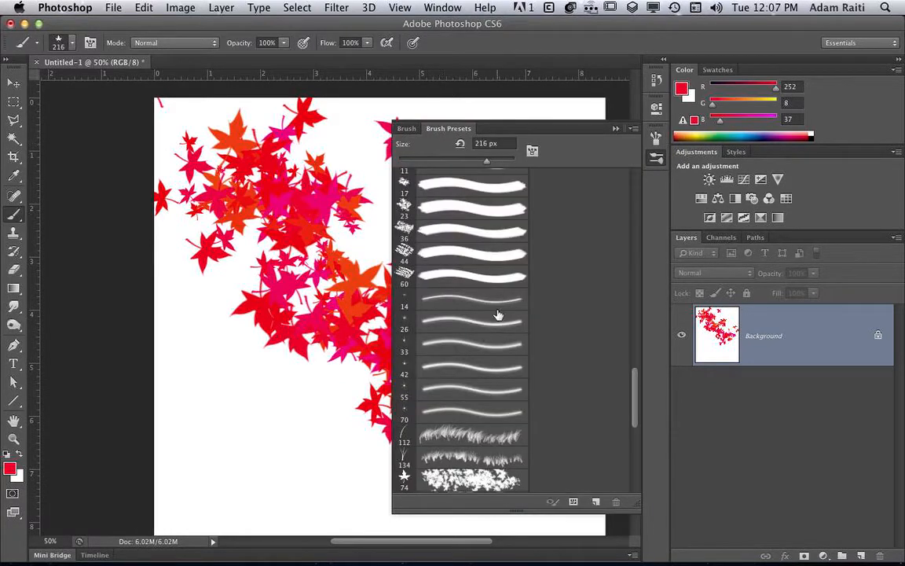
pyautogui.moveTo(632, 403)
pyautogui.mouseDown()
pyautogui.moveTo(633, 465)
pyautogui.moveTo(633, 329)
pyautogui.mouseUp()
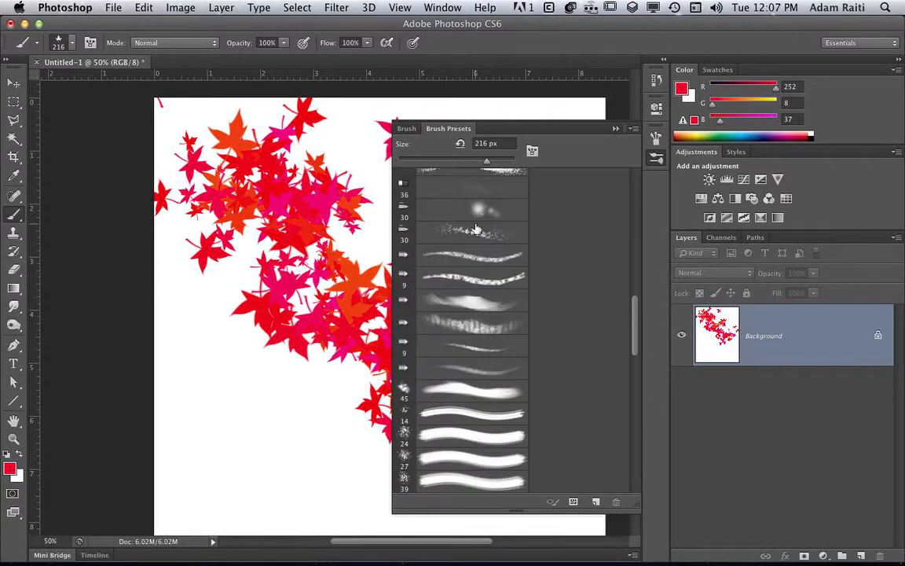
pyautogui.click(406, 129)
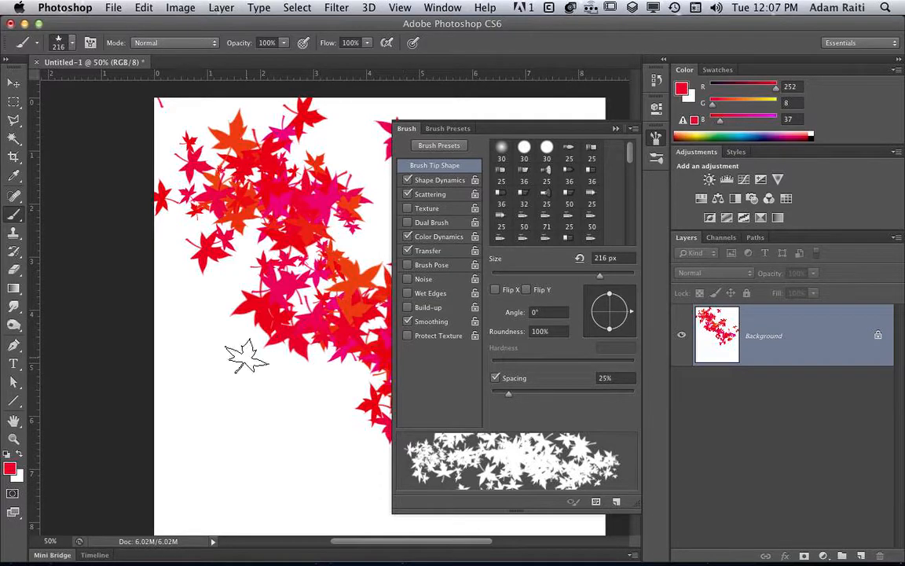
pyautogui.moveTo(508, 399); pyautogui.dragTo(566, 401)
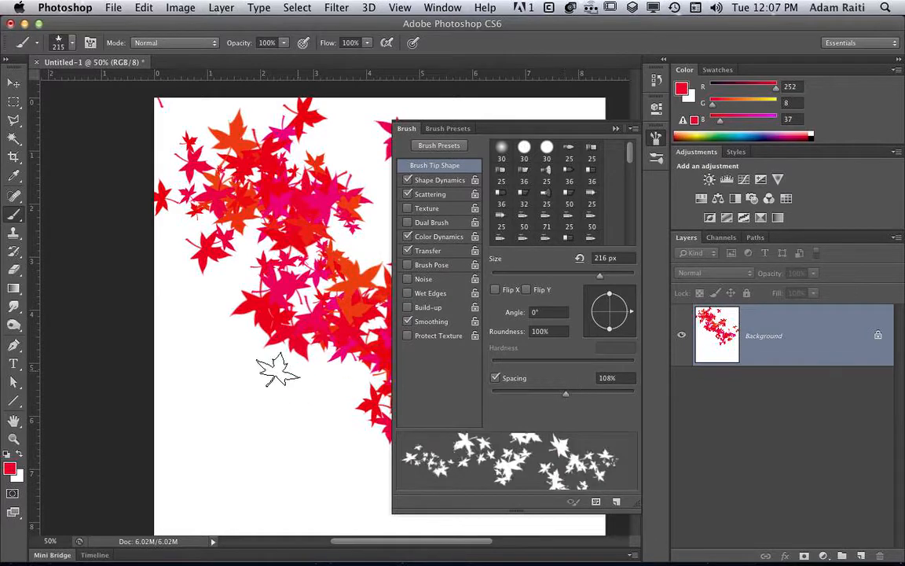
# Test the wider leaf spacing with strokes over the existing leaves, and clear the canvas to white
pyautogui.click(253, 406)
pyautogui.moveTo(253, 406)
pyautogui.mouseDown()
pyautogui.moveTo(323, 442)
pyautogui.moveTo(235, 394)
pyautogui.moveTo(180, 274)
pyautogui.moveTo(267, 374)
pyautogui.mouseUp()
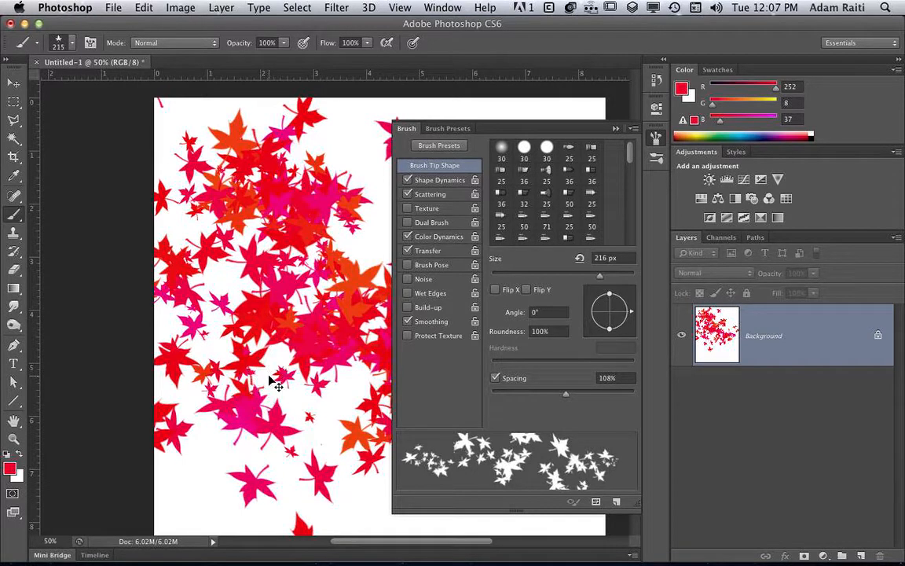
pyautogui.press('super+z')
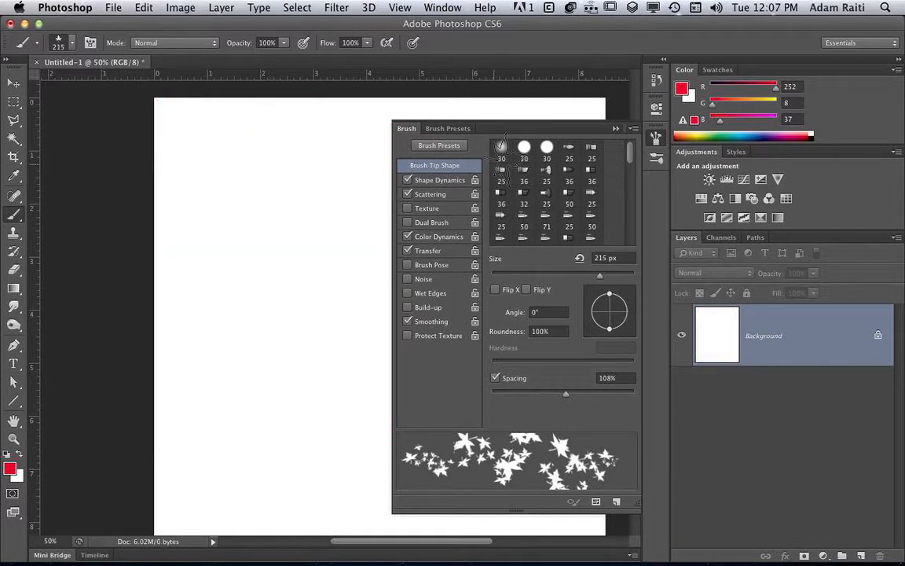
# Move the brush settings off the canvas and paint a diagonal stroke of spaced maple leaves across it
pyautogui.moveTo(519, 130)
pyautogui.mouseDown()
pyautogui.moveTo(470, 176)
pyautogui.moveTo(697, 153)
pyautogui.moveTo(729, 74)
pyautogui.moveTo(727, 128)
pyautogui.moveTo(746, 145)
pyautogui.moveTo(784, 85)
pyautogui.moveTo(763, 109)
pyautogui.moveTo(736, 111)
pyautogui.moveTo(780, 101)
pyautogui.moveTo(682, 92)
pyautogui.mouseUp()
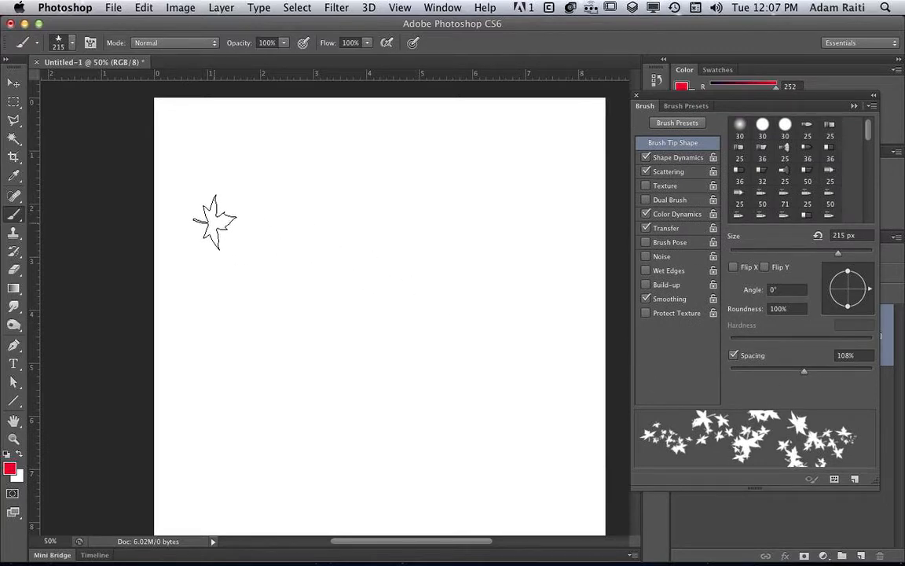
pyautogui.moveTo(212, 222)
pyautogui.mouseDown()
pyautogui.moveTo(414, 307)
pyautogui.moveTo(542, 291)
pyautogui.moveTo(570, 318)
pyautogui.mouseUp()
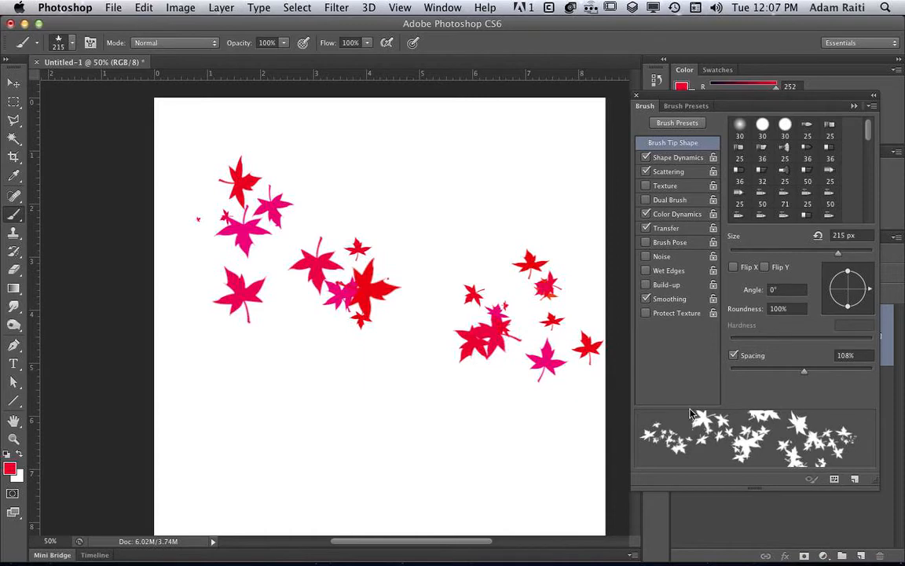
# Reduce the brush scatter to 64% and paint a test stroke of leaves around the canvas edges
pyautogui.click(679, 174)
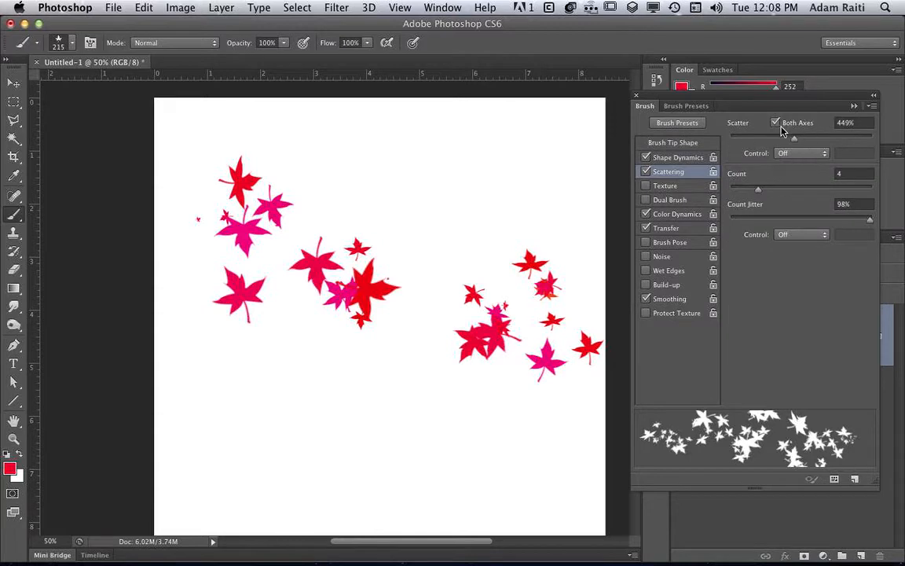
pyautogui.moveTo(796, 141)
pyautogui.mouseDown()
pyautogui.moveTo(770, 139)
pyautogui.moveTo(853, 151)
pyautogui.moveTo(873, 144)
pyautogui.moveTo(737, 158)
pyautogui.mouseUp()
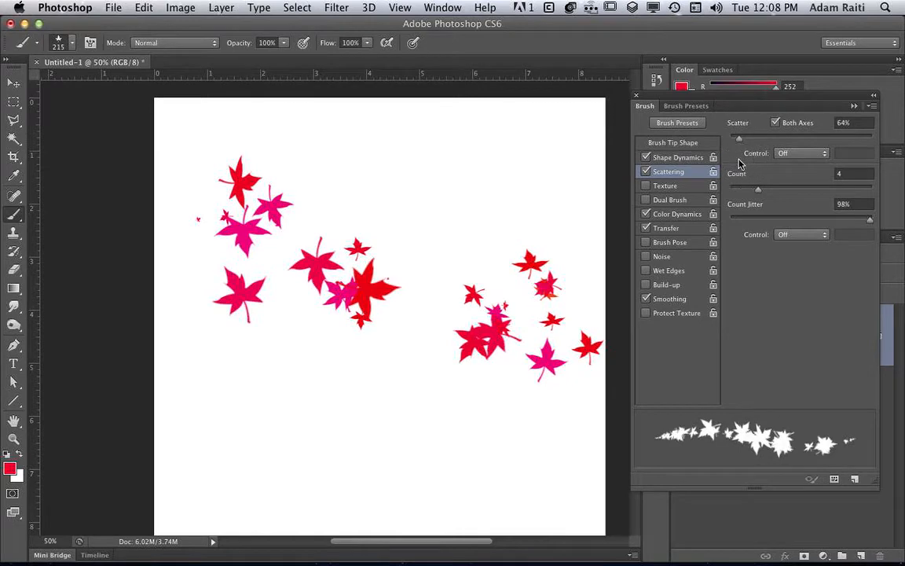
pyautogui.moveTo(177, 181)
pyautogui.mouseDown()
pyautogui.moveTo(286, 161)
pyautogui.moveTo(361, 172)
pyautogui.moveTo(468, 167)
pyautogui.moveTo(563, 143)
pyautogui.moveTo(578, 154)
pyautogui.moveTo(589, 333)
pyautogui.moveTo(583, 505)
pyautogui.moveTo(549, 520)
pyautogui.moveTo(366, 519)
pyautogui.mouseUp()
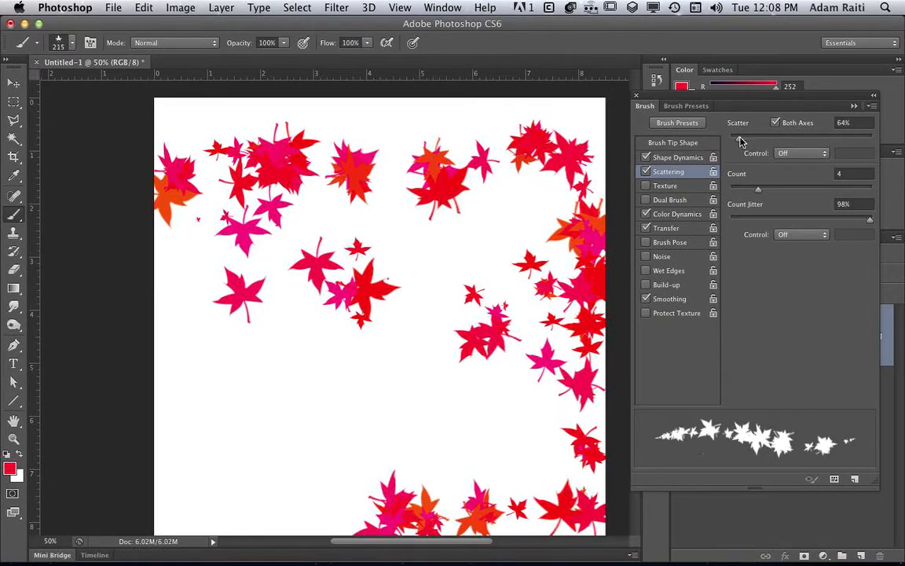
# Raise the brush scatter to 426%, open the Shape Dynamics settings, and clear the canvas to white
pyautogui.moveTo(738, 140); pyautogui.dragTo(791, 148)
pyautogui.click(669, 157)
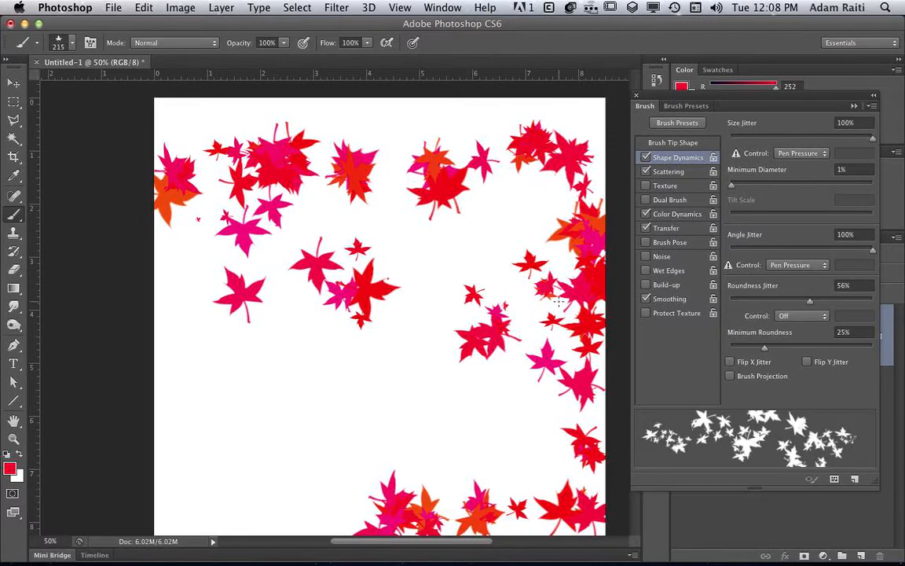
pyautogui.press('super+BackSpace')
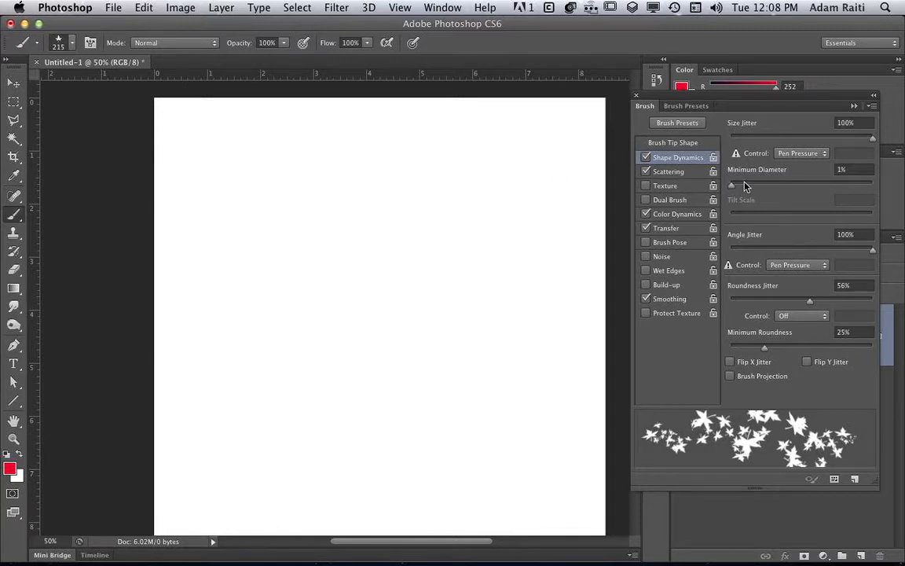
# Lower the size jitter to 21%, paint a test stroke of similarly sized leaves, and undo it
pyautogui.moveTo(873, 138)
pyautogui.mouseDown()
pyautogui.moveTo(786, 137)
pyautogui.moveTo(761, 148)
pyautogui.mouseUp()
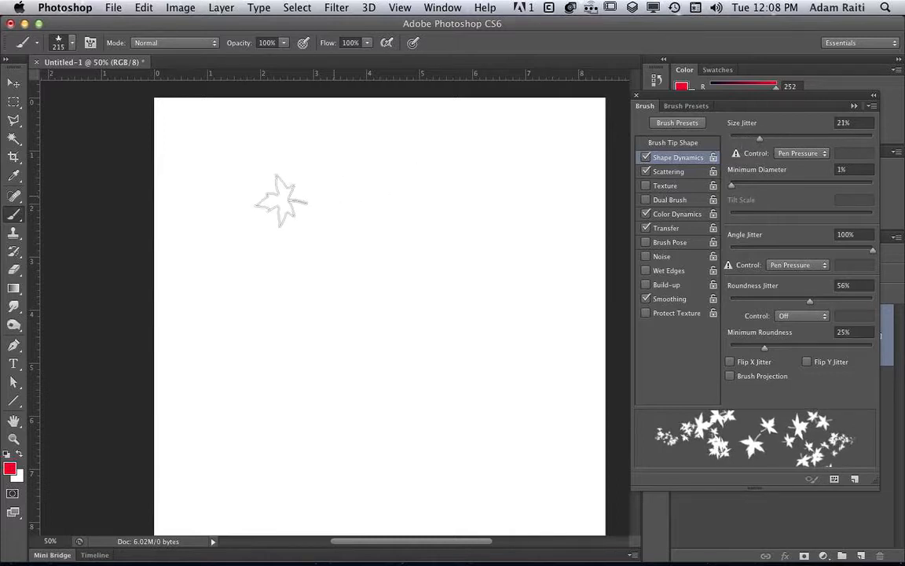
pyautogui.moveTo(218, 209)
pyautogui.mouseDown()
pyautogui.moveTo(360, 200)
pyautogui.moveTo(502, 259)
pyautogui.moveTo(539, 246)
pyautogui.moveTo(551, 189)
pyautogui.moveTo(533, 151)
pyautogui.moveTo(547, 297)
pyautogui.moveTo(505, 355)
pyautogui.moveTo(471, 353)
pyautogui.moveTo(417, 313)
pyautogui.moveTo(329, 322)
pyautogui.moveTo(239, 318)
pyautogui.mouseUp()
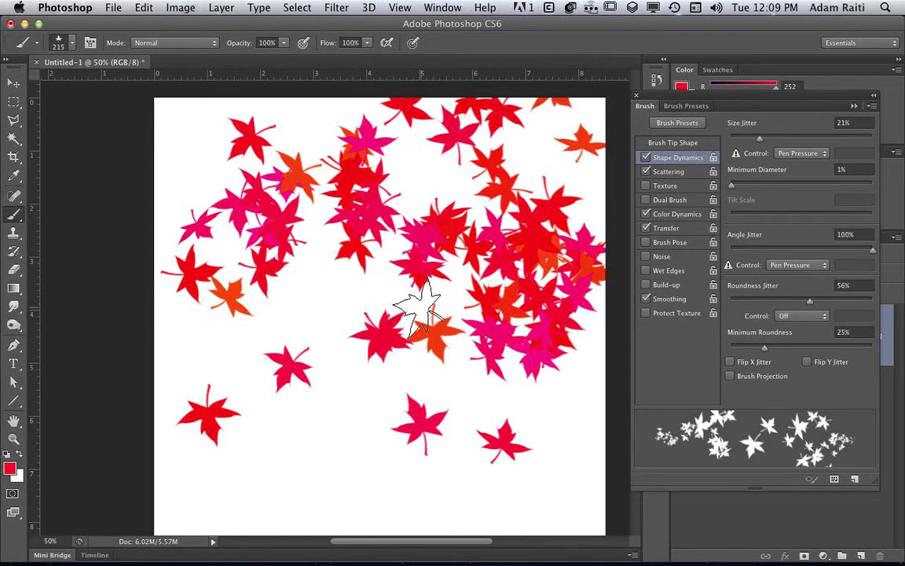
pyautogui.press('super+z')
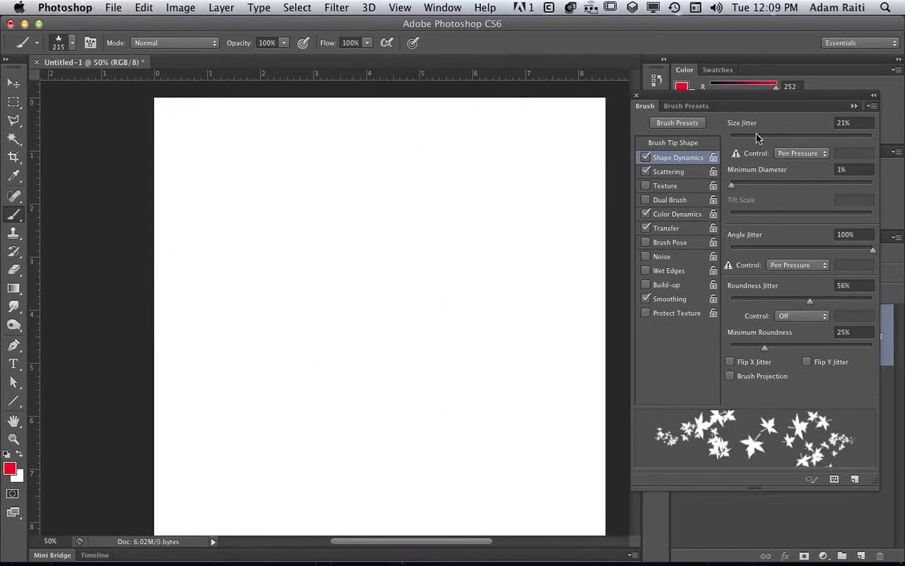
# Set the size jitter to 84%, test the leaf size variation with a stroke, and undo that stroke
pyautogui.click(848, 138)
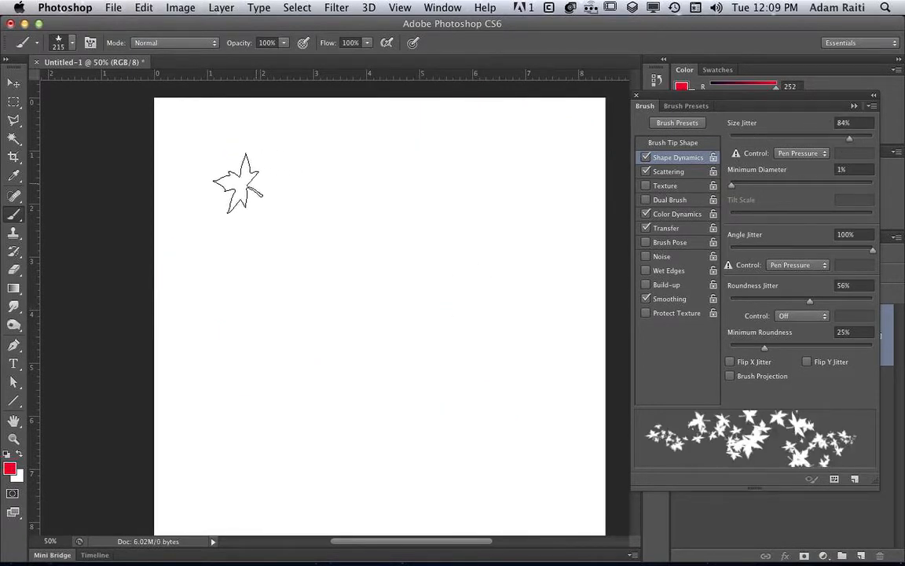
pyautogui.moveTo(237, 184)
pyautogui.mouseDown()
pyautogui.moveTo(356, 199)
pyautogui.moveTo(459, 257)
pyautogui.moveTo(513, 199)
pyautogui.moveTo(506, 156)
pyautogui.moveTo(390, 273)
pyautogui.moveTo(353, 195)
pyautogui.moveTo(497, 172)
pyautogui.mouseUp()
pyautogui.press('super+z')
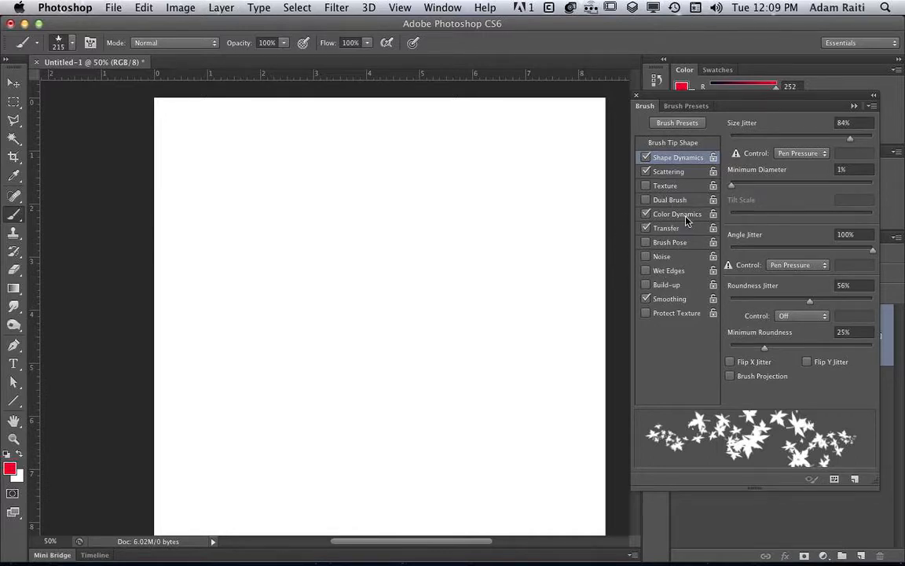
# Set the scattering count to 3, and review the brush tip shape and scattering settings
pyautogui.click(669, 172)
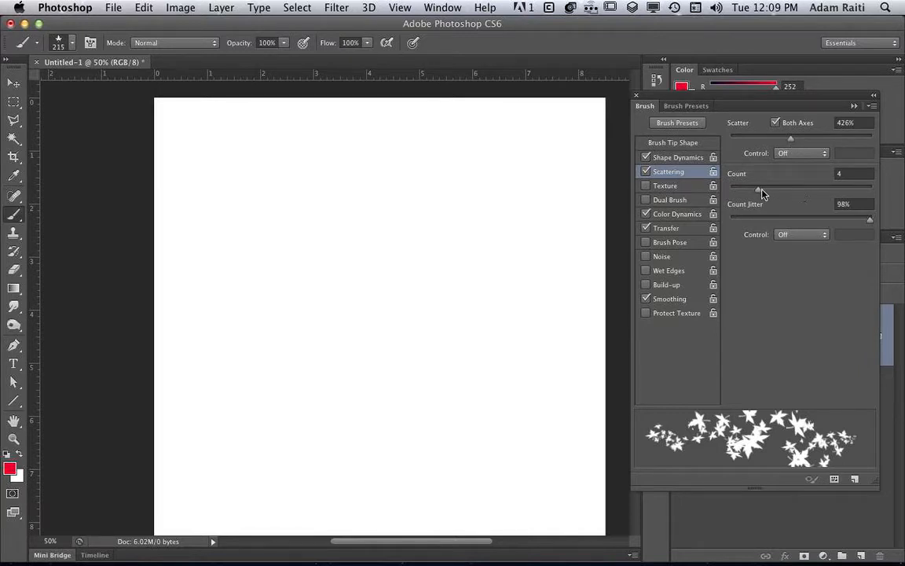
pyautogui.moveTo(762, 194)
pyautogui.mouseDown()
pyautogui.moveTo(813, 194)
pyautogui.moveTo(746, 194)
pyautogui.mouseUp()
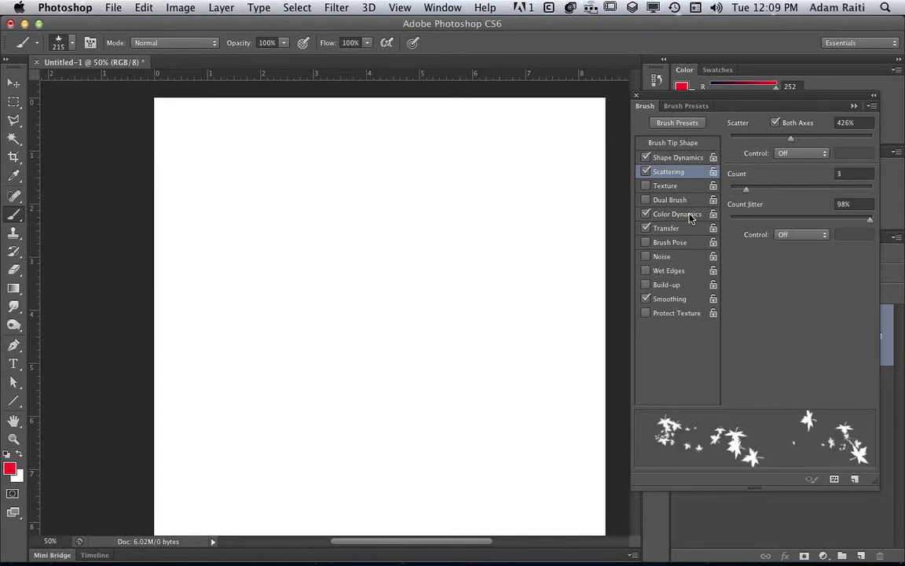
pyautogui.click(674, 145)
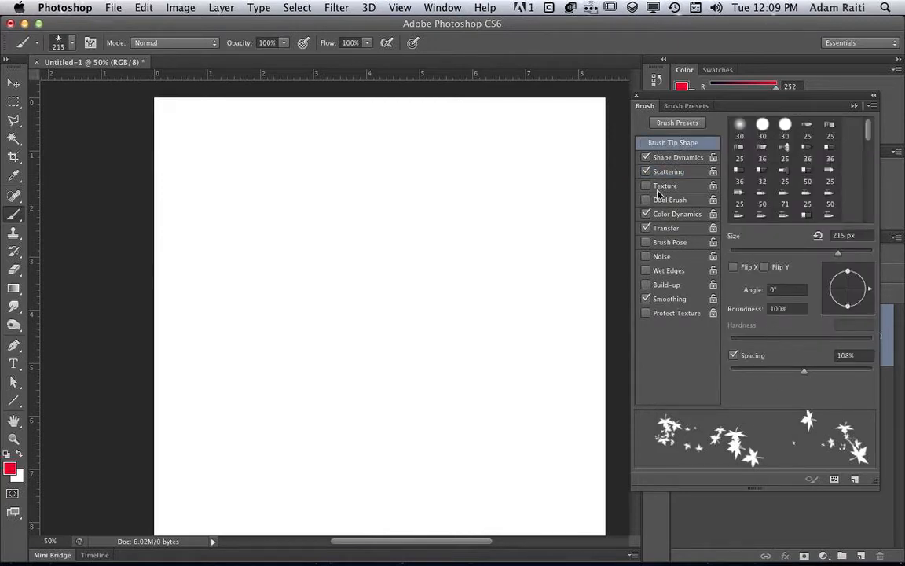
pyautogui.click(681, 175)
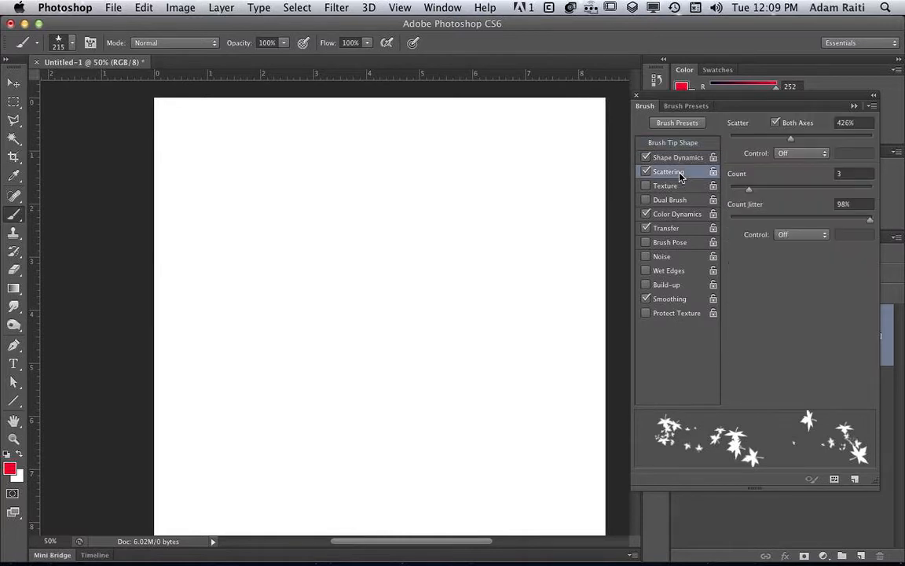
# Lower the leaf brush's angle jitter to its minimum in Shape Dynamics and paint a test stroke across the upper canvas
pyautogui.click(680, 158)
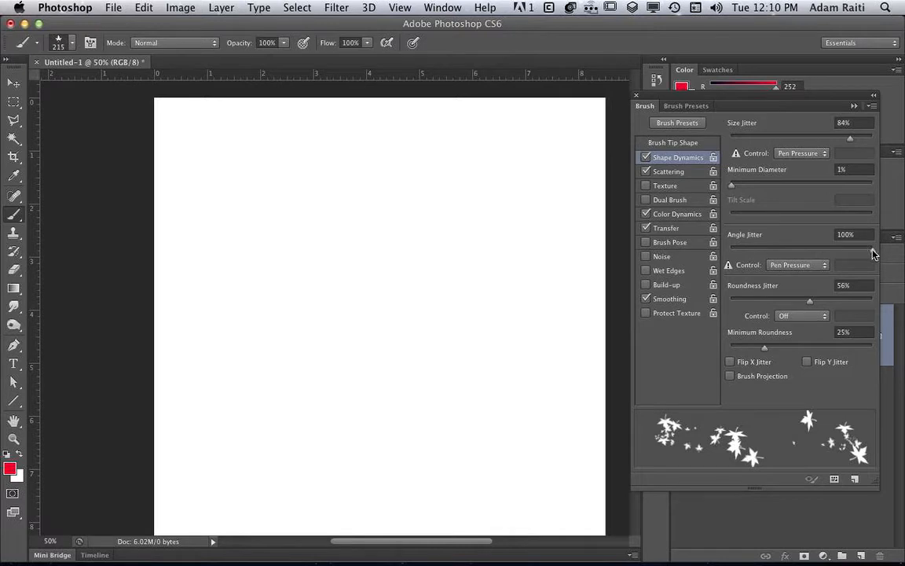
pyautogui.moveTo(873, 250); pyautogui.dragTo(719, 258)
pyautogui.moveTo(210, 209)
pyautogui.mouseDown()
pyautogui.moveTo(579, 223)
pyautogui.moveTo(404, 233)
pyautogui.moveTo(234, 228)
pyautogui.moveTo(216, 216)
pyautogui.mouseUp()
# Set the angle jitter to 49%, test the leaf rotation with strokes on the lower canvas, and undo the painted leaves
pyautogui.moveTo(732, 251); pyautogui.dragTo(801, 251)
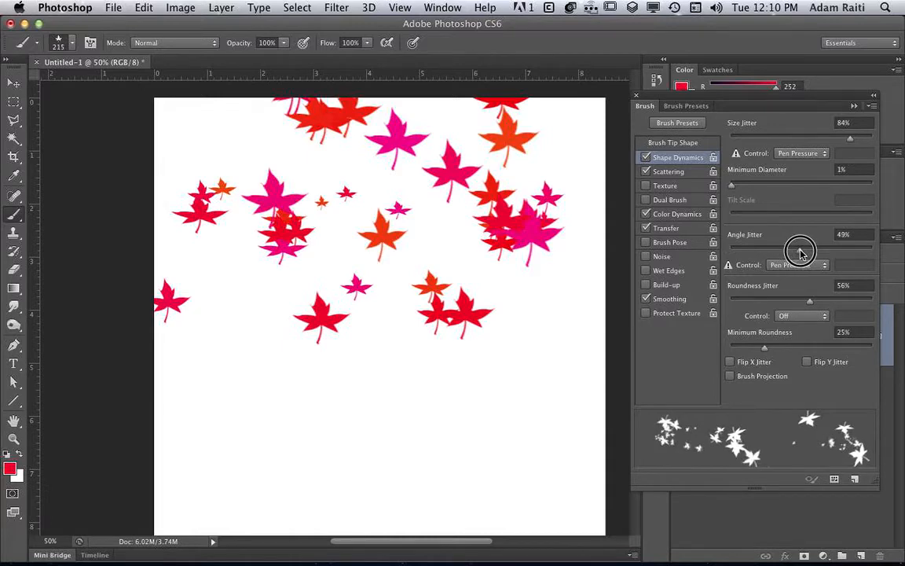
pyautogui.moveTo(204, 360); pyautogui.dragTo(201, 377)
pyautogui.moveTo(358, 368)
pyautogui.mouseDown()
pyautogui.moveTo(580, 379)
pyautogui.moveTo(503, 370)
pyautogui.moveTo(453, 375)
pyautogui.moveTo(315, 339)
pyautogui.mouseUp()
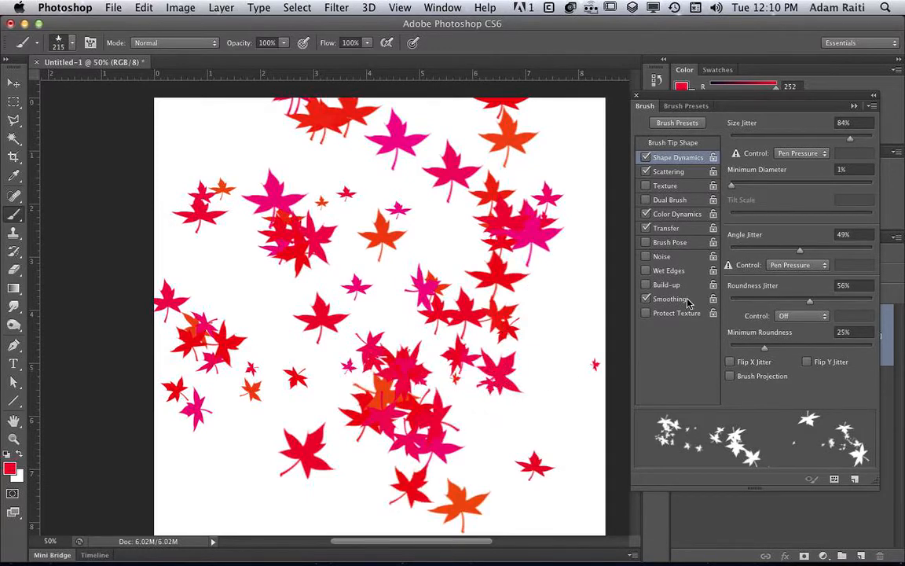
pyautogui.press('super+z')
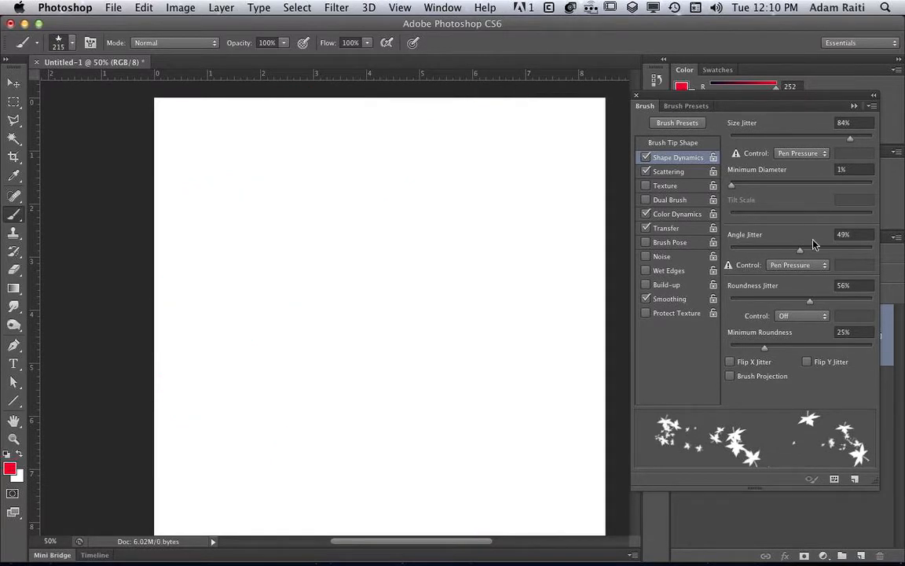
# Raise the angle jitter to 100%, test the leaf rotation with a stroke, and undo that stroke
pyautogui.moveTo(802, 250); pyautogui.dragTo(877, 254)
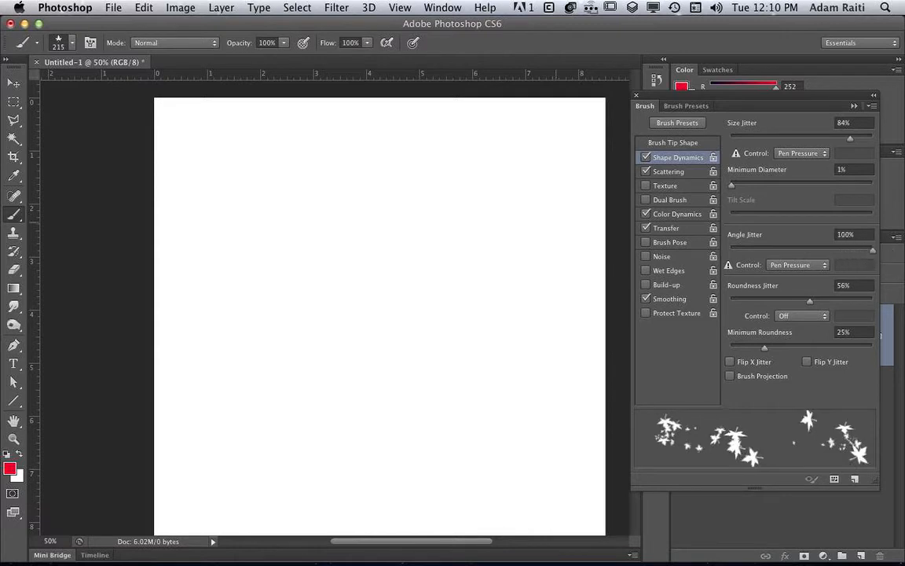
pyautogui.moveTo(241, 186)
pyautogui.mouseDown()
pyautogui.moveTo(318, 185)
pyautogui.moveTo(527, 228)
pyautogui.moveTo(546, 254)
pyautogui.moveTo(545, 299)
pyautogui.moveTo(484, 330)
pyautogui.moveTo(412, 320)
pyautogui.moveTo(294, 338)
pyautogui.moveTo(256, 318)
pyautogui.moveTo(240, 290)
pyautogui.moveTo(228, 253)
pyautogui.moveTo(243, 239)
pyautogui.moveTo(369, 257)
pyautogui.moveTo(427, 236)
pyautogui.moveTo(465, 277)
pyautogui.mouseUp()
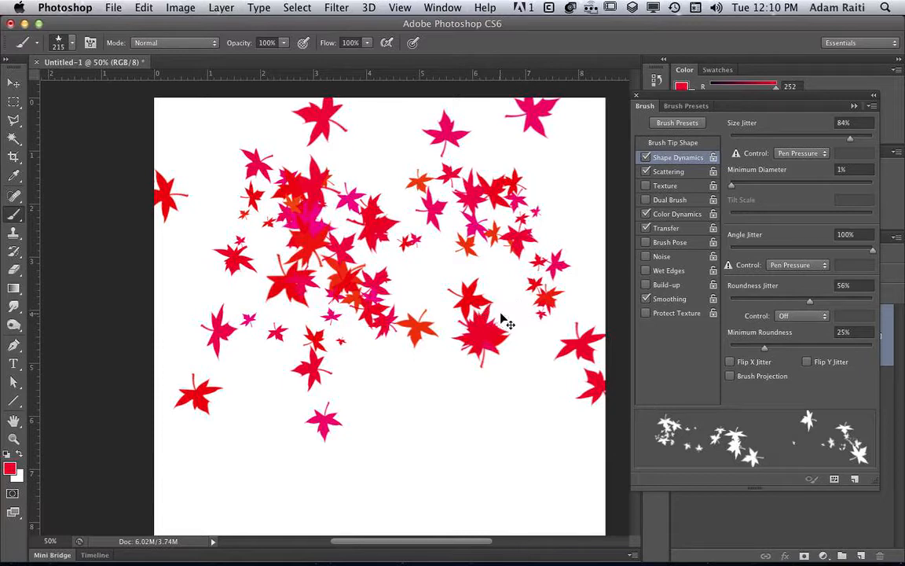
pyautogui.press('super+alt+z')
pyautogui.press('super+alt+z')
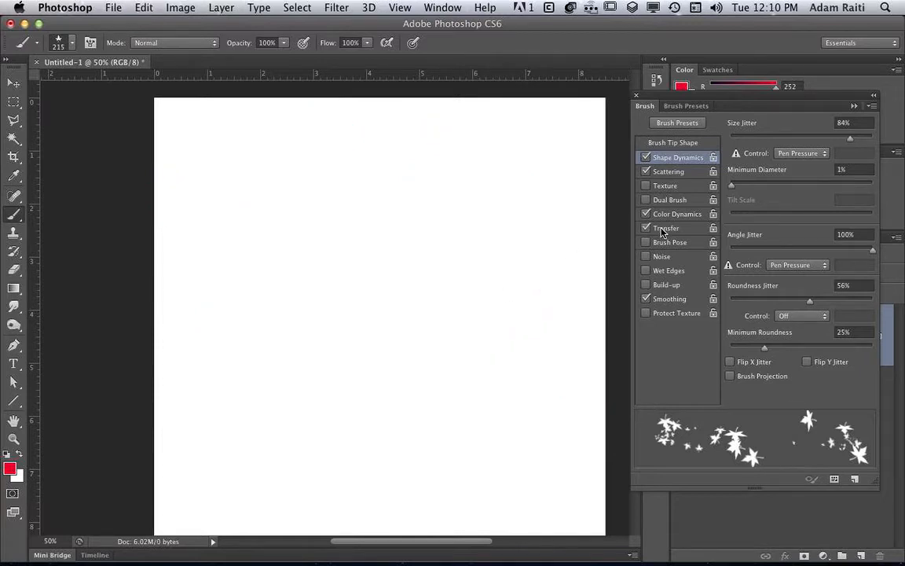
# Show the Color Dynamics settings without covering the Color controls, and paint a test stroke of leaves with the existing hue jitter
pyautogui.click(671, 215)
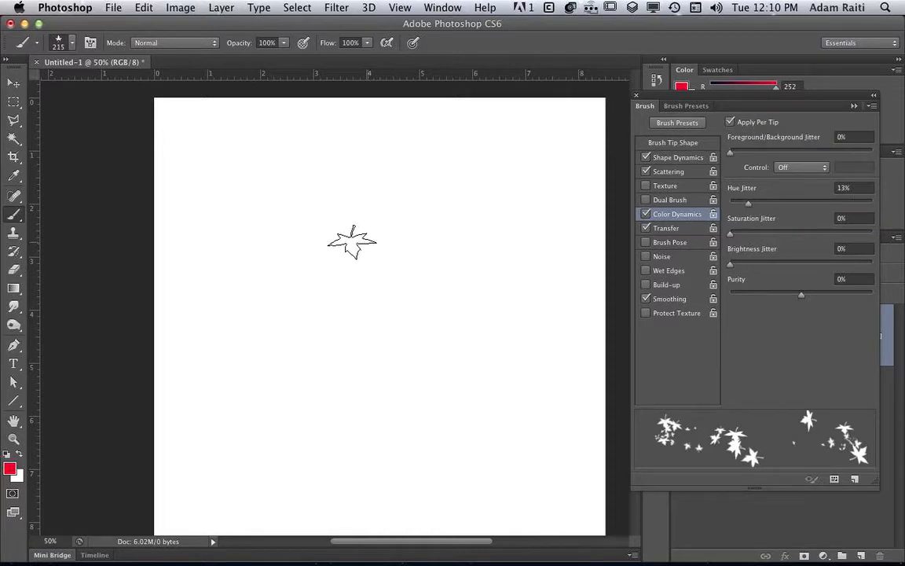
pyautogui.moveTo(746, 95)
pyautogui.mouseDown()
pyautogui.moveTo(742, 142)
pyautogui.moveTo(728, 169)
pyautogui.moveTo(723, 160)
pyautogui.moveTo(730, 153)
pyautogui.moveTo(725, 180)
pyautogui.mouseUp()
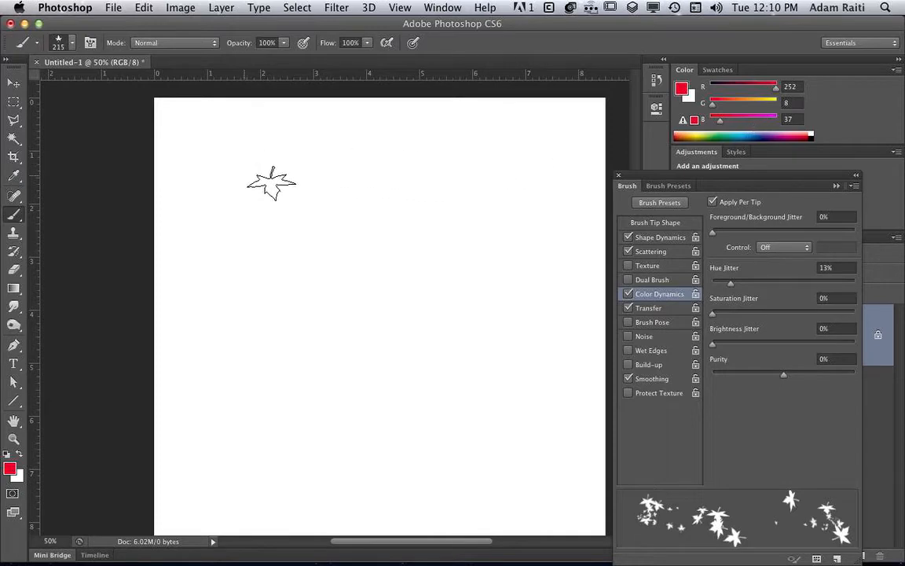
pyautogui.moveTo(273, 186); pyautogui.dragTo(487, 243)
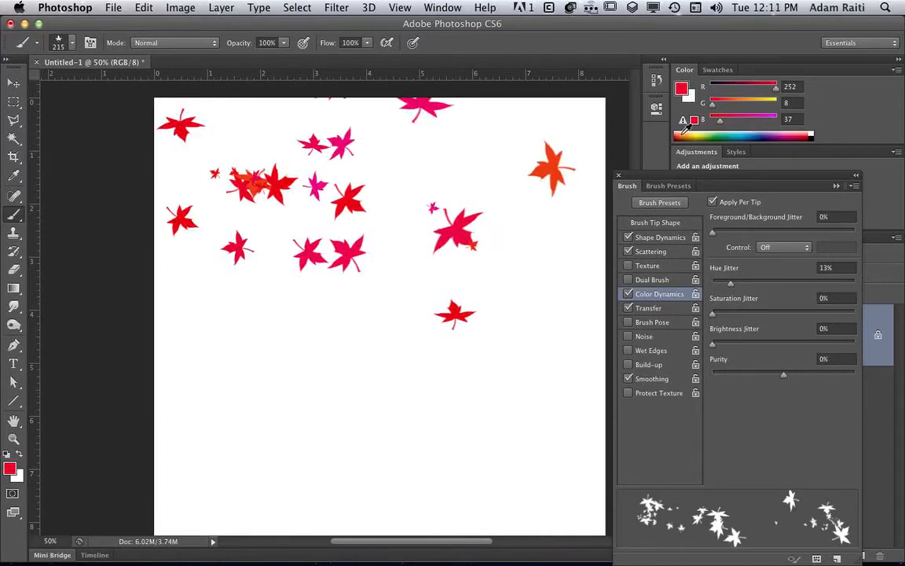
# Examine the foreground colour's place on the hue spectrum in the Color Picker, and return to the brush settings
pyautogui.click(10, 469)
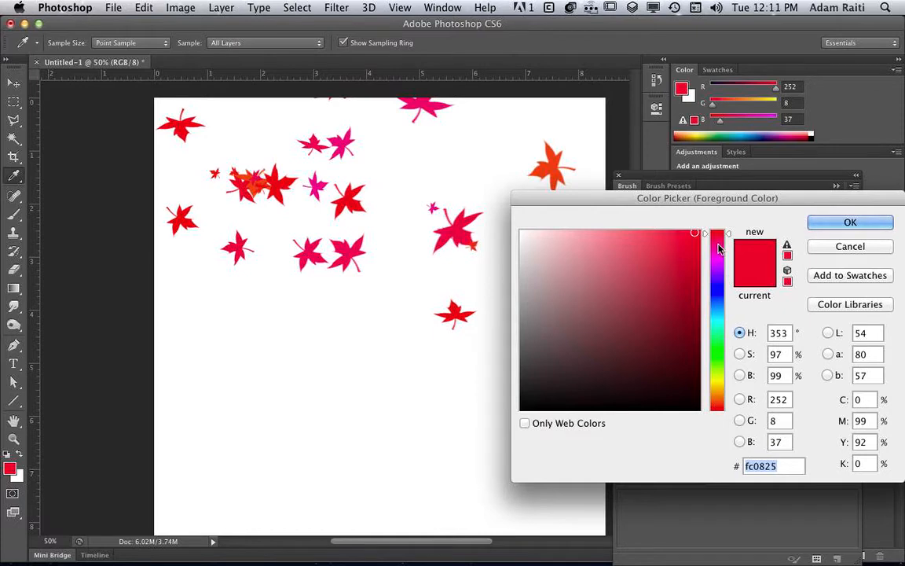
pyautogui.click(864, 223)
pyautogui.press('b')
pyautogui.press('F5')
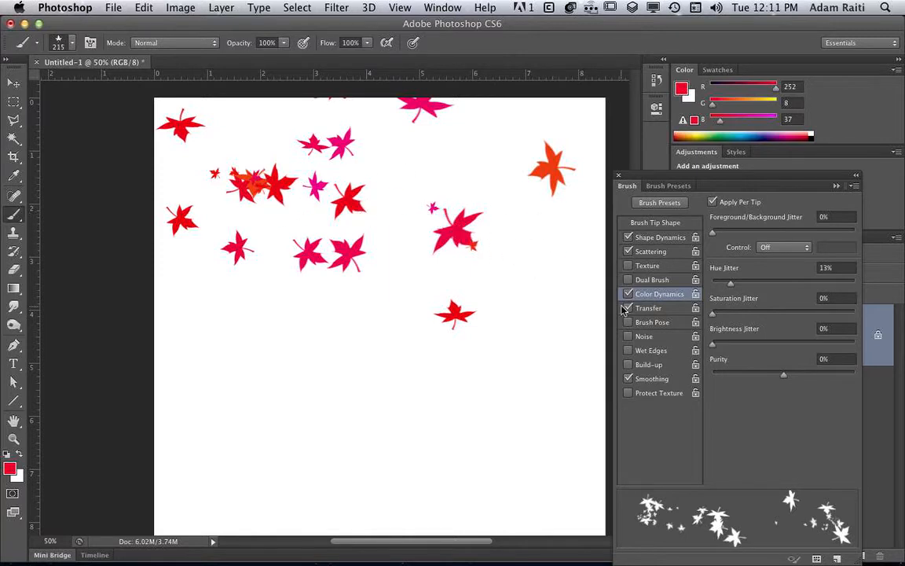
# Raise the hue jitter to 100% and paint test strokes of multicoloured leaves across the canvas
pyautogui.moveTo(854, 285); pyautogui.dragTo(859, 283)
pyautogui.moveTo(188, 297)
pyautogui.mouseDown()
pyautogui.moveTo(283, 294)
pyautogui.moveTo(487, 317)
pyautogui.moveTo(527, 305)
pyautogui.moveTo(565, 269)
pyautogui.moveTo(557, 222)
pyautogui.moveTo(531, 203)
pyautogui.moveTo(475, 254)
pyautogui.moveTo(385, 366)
pyautogui.moveTo(338, 375)
pyautogui.moveTo(284, 355)
pyautogui.moveTo(242, 248)
pyautogui.moveTo(253, 234)
pyautogui.moveTo(283, 230)
pyautogui.moveTo(423, 239)
pyautogui.moveTo(487, 269)
pyautogui.moveTo(544, 357)
pyautogui.moveTo(238, 375)
pyautogui.moveTo(220, 402)
pyautogui.moveTo(290, 445)
pyautogui.moveTo(543, 462)
pyautogui.moveTo(532, 299)
pyautogui.moveTo(510, 213)
pyautogui.moveTo(484, 165)
pyautogui.moveTo(219, 181)
pyautogui.mouseUp()
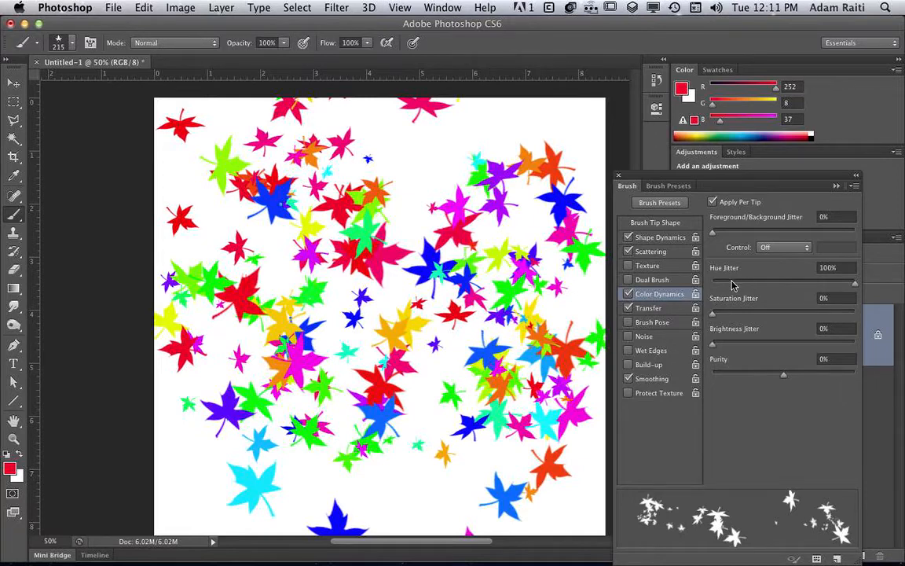
# Lower the hue jitter to 10% and clear the canvas to white
pyautogui.moveTo(730, 285); pyautogui.dragTo(728, 289)
pyautogui.press('super+BackSpace')
# Set the foreground colour to the burnt orange dd4915
pyautogui.click(11, 469)
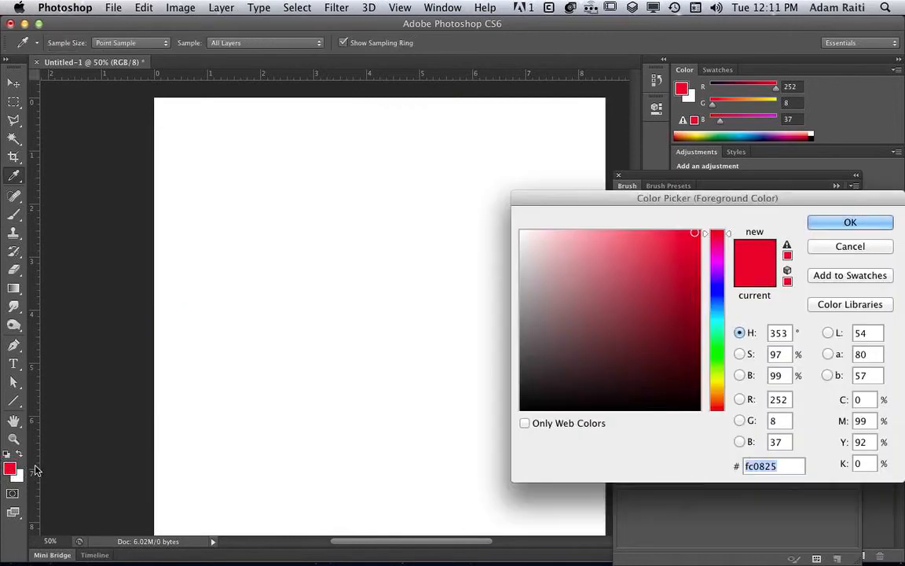
pyautogui.click(720, 412)
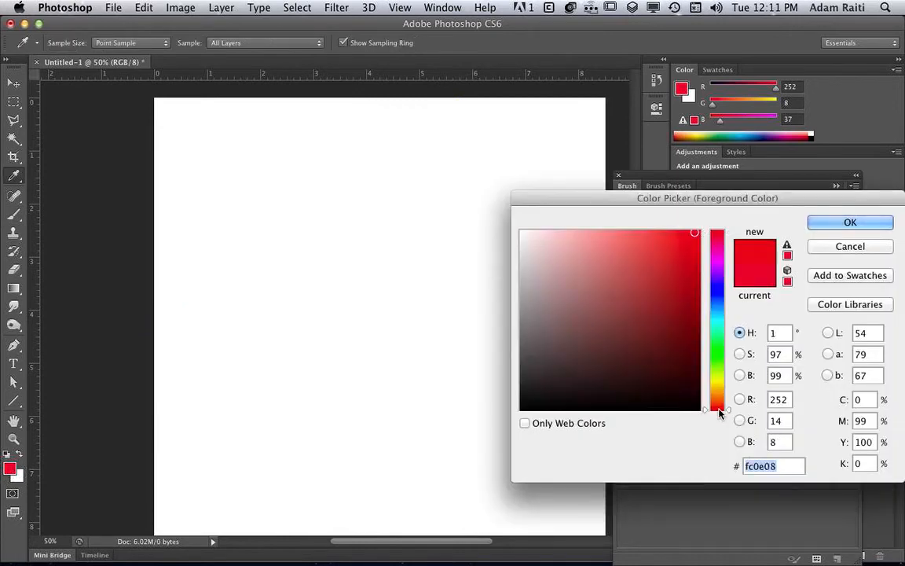
pyautogui.click(690, 238)
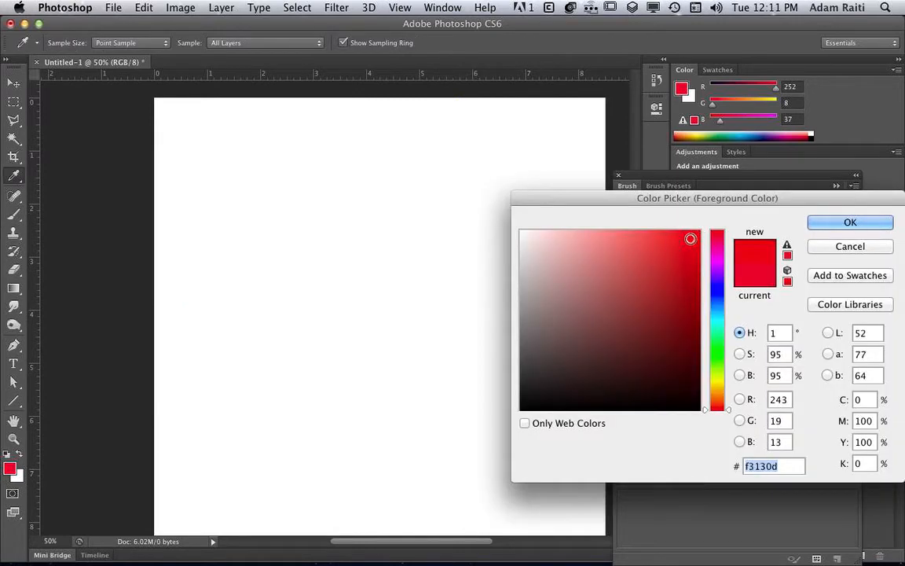
pyautogui.click(717, 404)
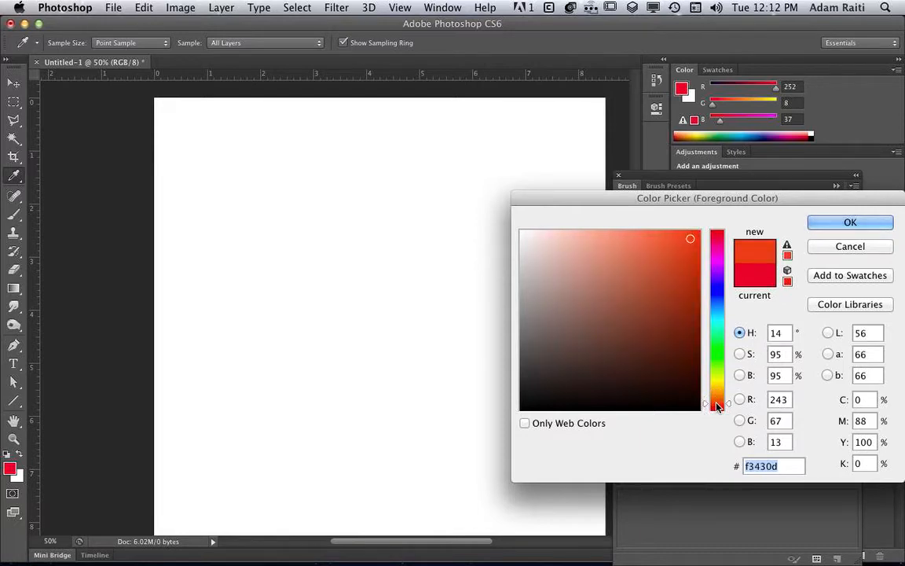
pyautogui.click(718, 404)
pyautogui.click(684, 254)
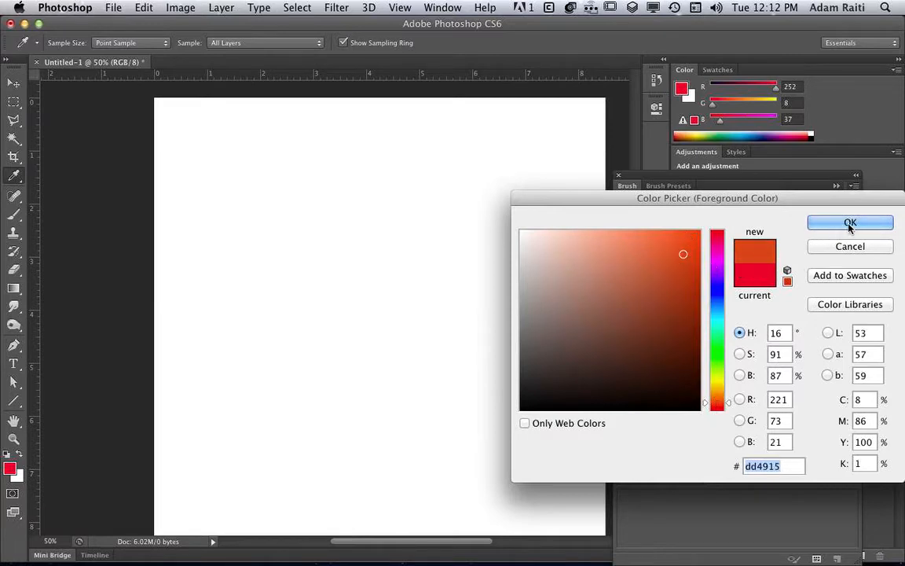
pyautogui.click(850, 223)
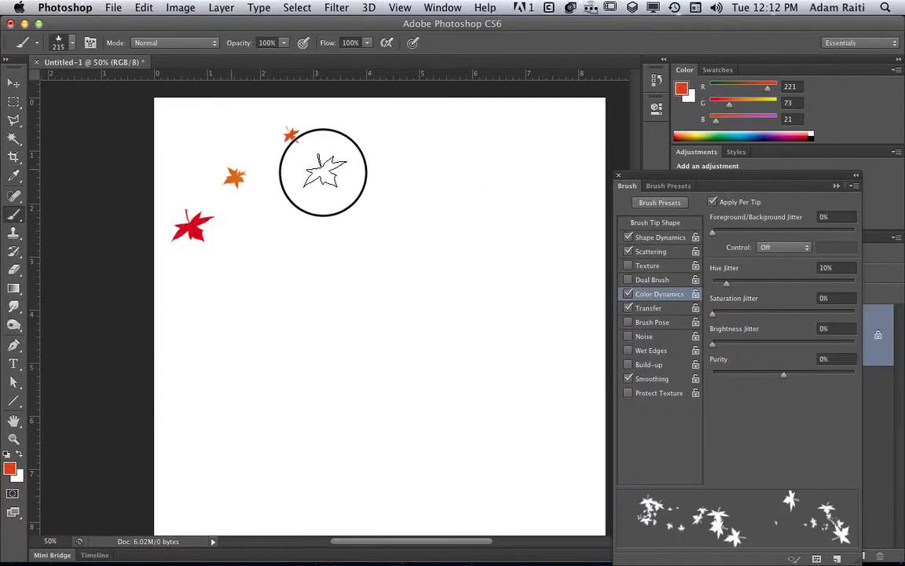
# Paint orange and red autumn leaves over the canvas, viewing the brush's Transfer settings between strokes
pyautogui.moveTo(322, 172)
pyautogui.mouseDown()
pyautogui.moveTo(422, 204)
pyautogui.moveTo(469, 282)
pyautogui.moveTo(517, 270)
pyautogui.moveTo(543, 178)
pyautogui.moveTo(477, 162)
pyautogui.moveTo(437, 217)
pyautogui.moveTo(392, 244)
pyautogui.moveTo(294, 220)
pyautogui.moveTo(197, 274)
pyautogui.moveTo(187, 250)
pyautogui.moveTo(239, 253)
pyautogui.moveTo(316, 282)
pyautogui.moveTo(462, 280)
pyautogui.moveTo(513, 294)
pyautogui.moveTo(548, 291)
pyautogui.moveTo(566, 268)
pyautogui.moveTo(565, 226)
pyautogui.moveTo(497, 187)
pyautogui.moveTo(436, 206)
pyautogui.moveTo(266, 292)
pyautogui.moveTo(185, 297)
pyautogui.moveTo(396, 333)
pyautogui.moveTo(498, 330)
pyautogui.mouseUp()
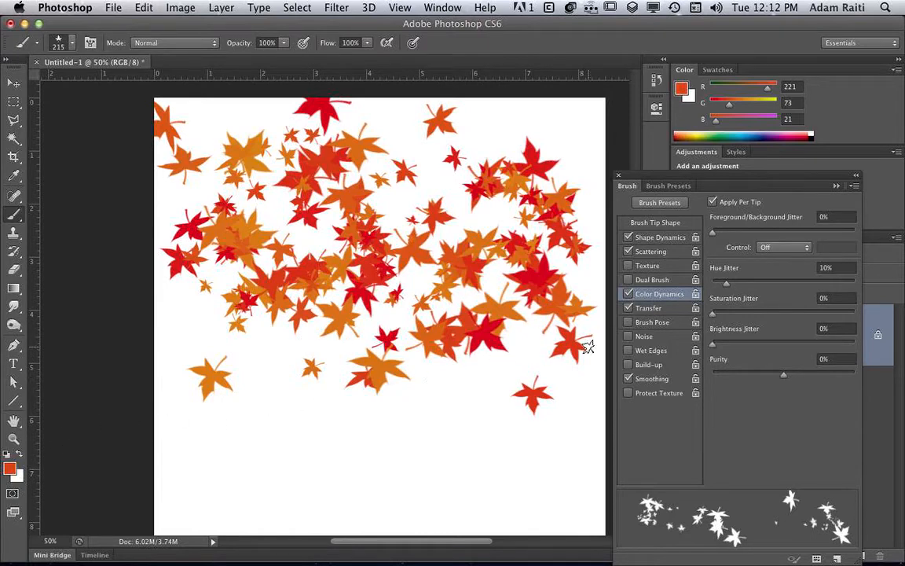
pyautogui.click(663, 309)
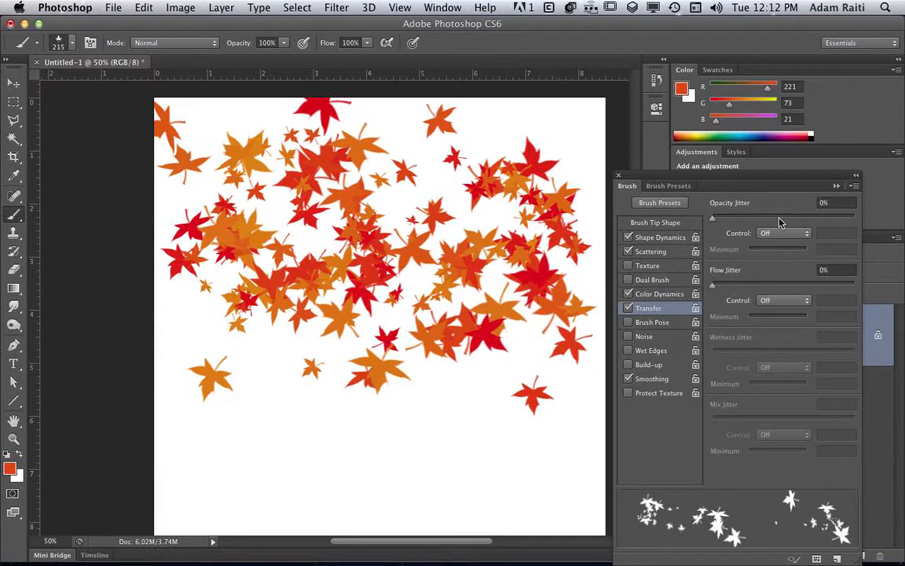
pyautogui.click(655, 382)
pyautogui.moveTo(192, 404)
pyautogui.mouseDown()
pyautogui.moveTo(407, 460)
pyautogui.moveTo(489, 458)
pyautogui.moveTo(519, 407)
pyautogui.moveTo(486, 358)
pyautogui.moveTo(389, 429)
pyautogui.moveTo(330, 450)
pyautogui.moveTo(240, 422)
pyautogui.moveTo(241, 362)
pyautogui.moveTo(301, 362)
pyautogui.mouseUp()
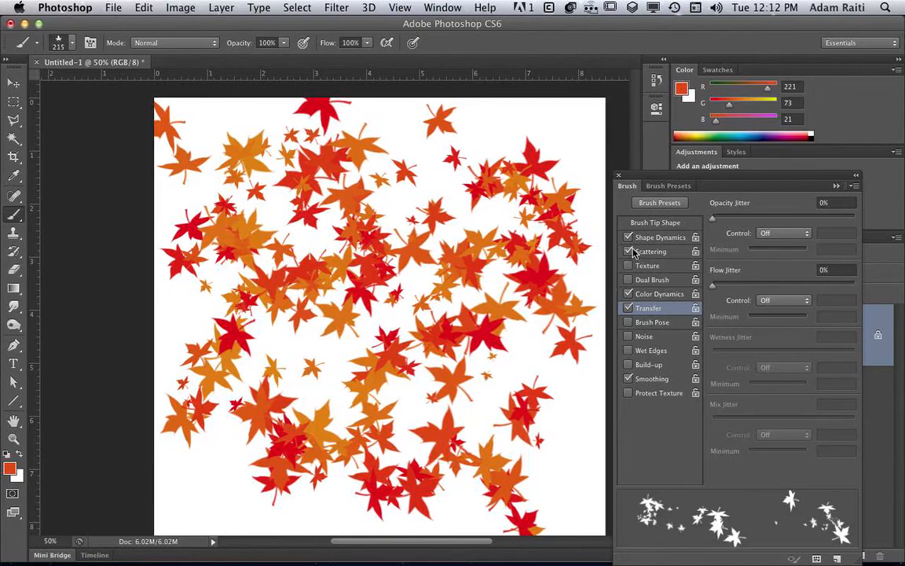
# Reopen the brush settings as a floating window and move it off the artwork
pyautogui.click(658, 141)
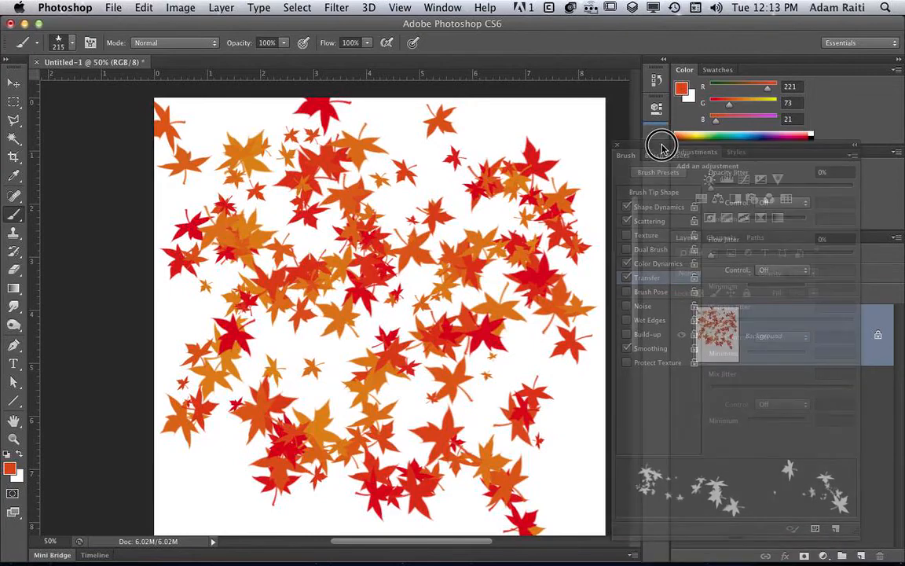
pyautogui.click(658, 148)
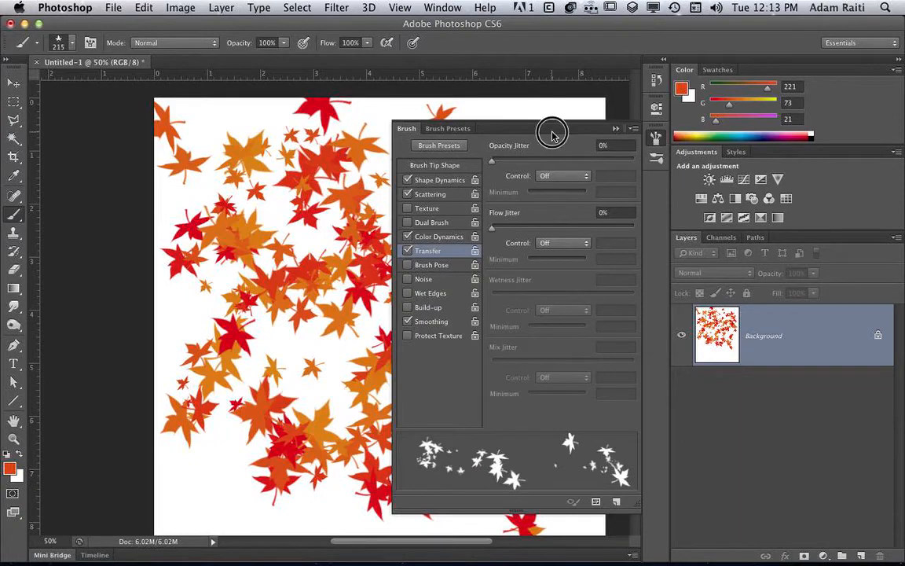
pyautogui.moveTo(552, 131)
pyautogui.mouseDown()
pyautogui.moveTo(697, 138)
pyautogui.moveTo(768, 161)
pyautogui.mouseUp()
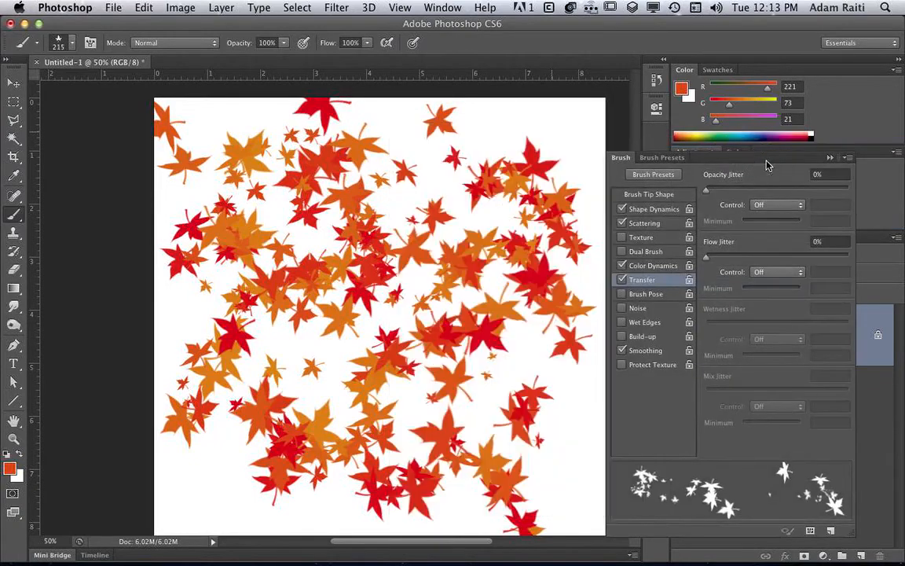
# Clear the painted leaves from the canvas and switch to a hard round brush at 45 px
pyautogui.press('super+z')
pyautogui.rightClick(365, 244)
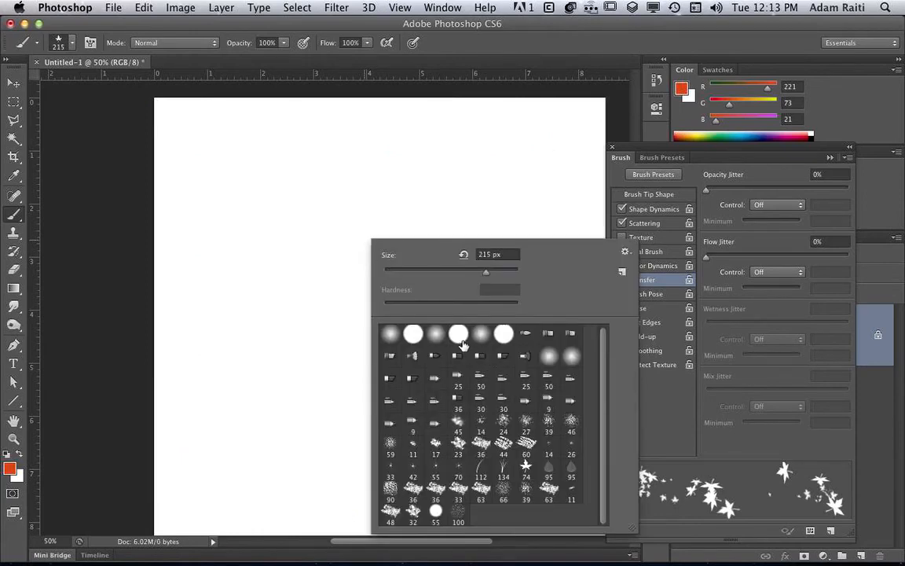
pyautogui.click(460, 340)
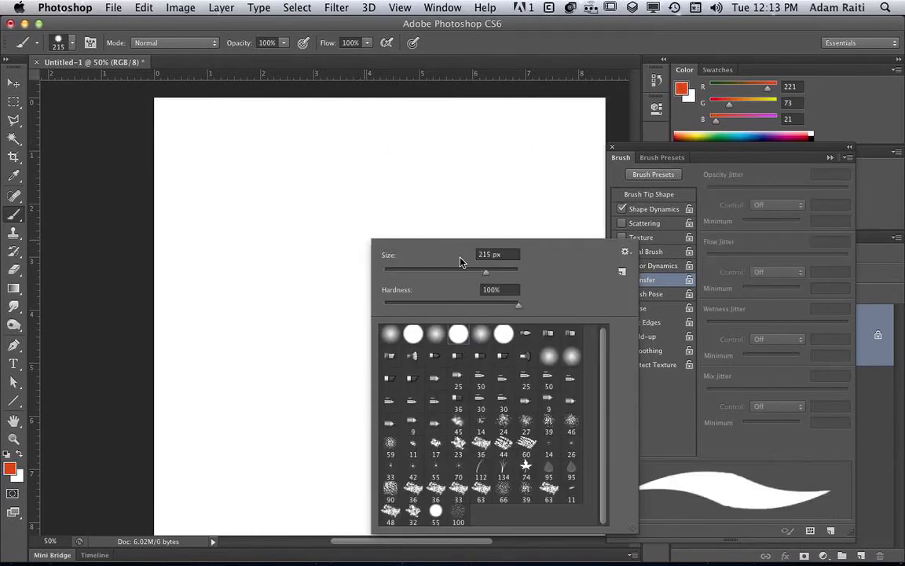
pyautogui.click(410, 277)
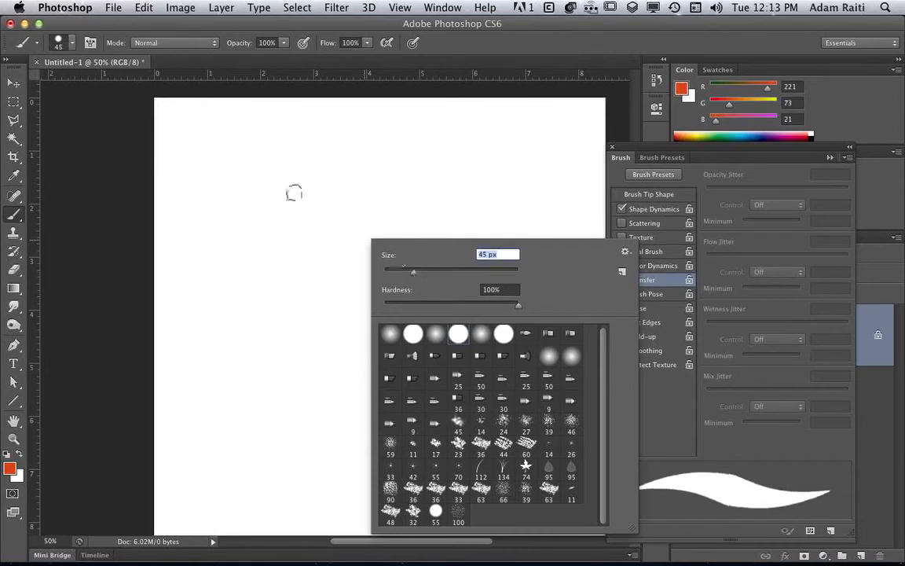
# Paint a wavy test stroke with the plain round brush and undo it
pyautogui.moveTo(191, 164)
pyautogui.mouseDown()
pyautogui.moveTo(343, 149)
pyautogui.moveTo(541, 220)
pyautogui.mouseUp()
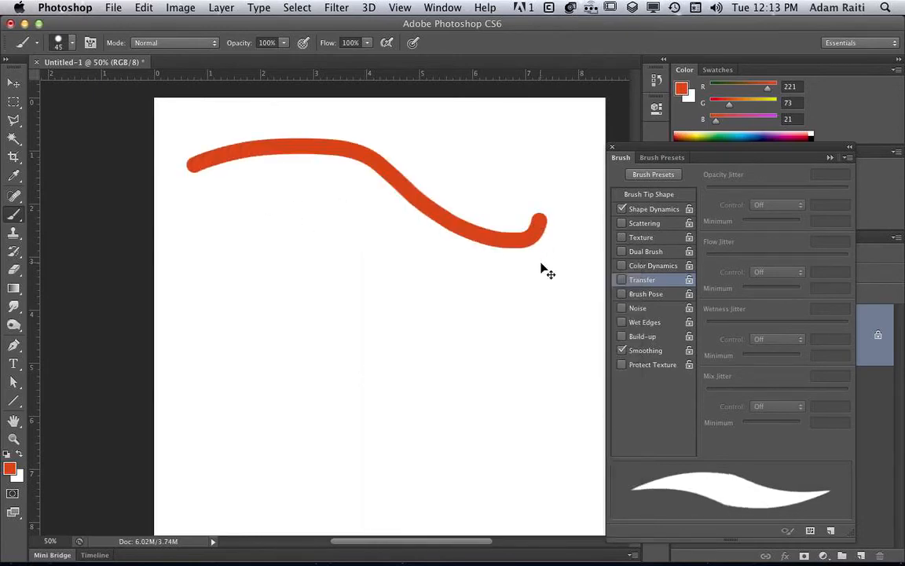
pyautogui.press('super+z')
# Enable Scattering for the round brush, test it with a stroke across the canvas, and undo that stroke
pyautogui.click(622, 223)
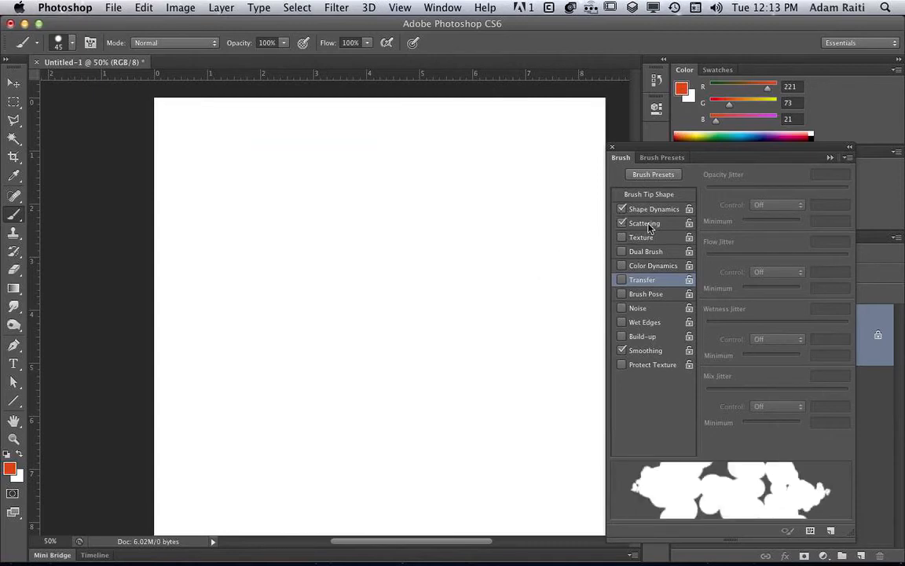
pyautogui.click(646, 223)
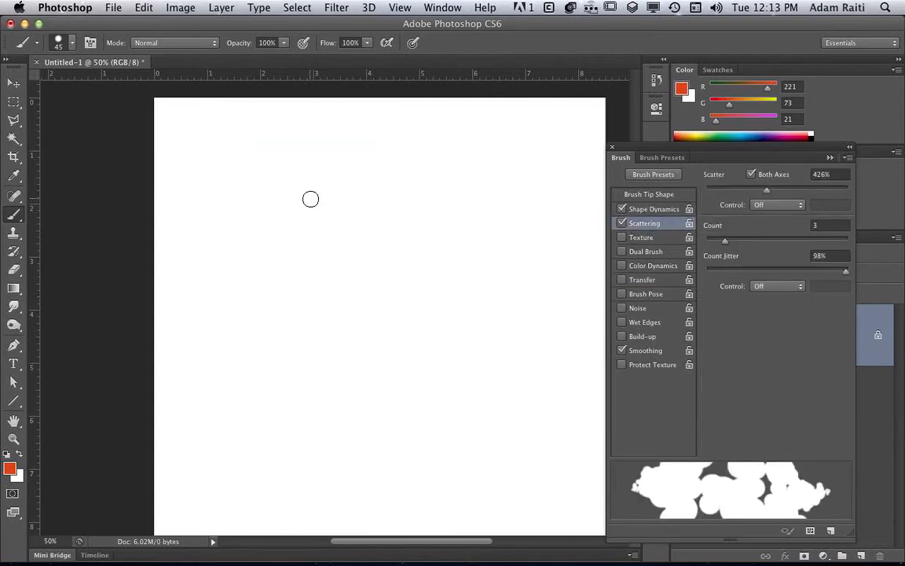
pyautogui.moveTo(235, 187)
pyautogui.mouseDown()
pyautogui.moveTo(382, 204)
pyautogui.moveTo(514, 261)
pyautogui.moveTo(539, 250)
pyautogui.mouseUp()
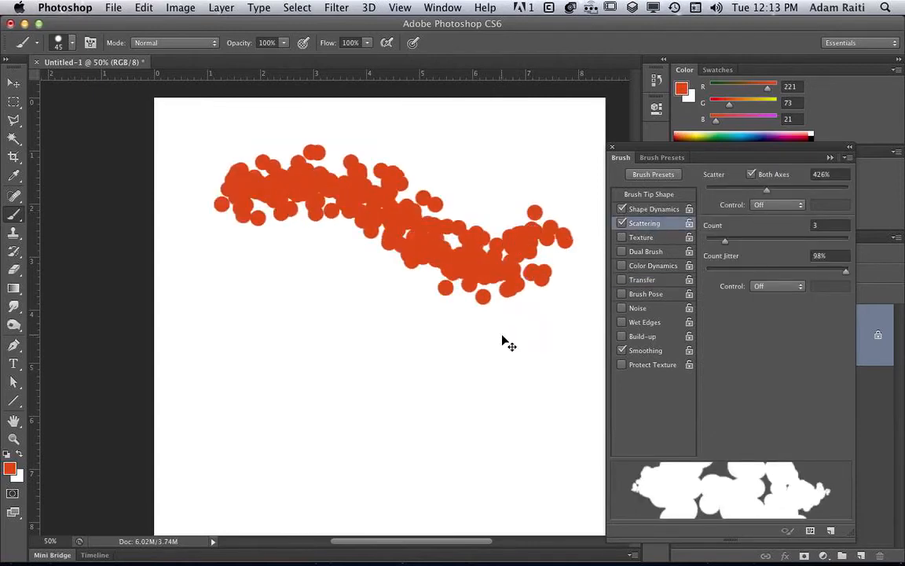
pyautogui.press('super+z')
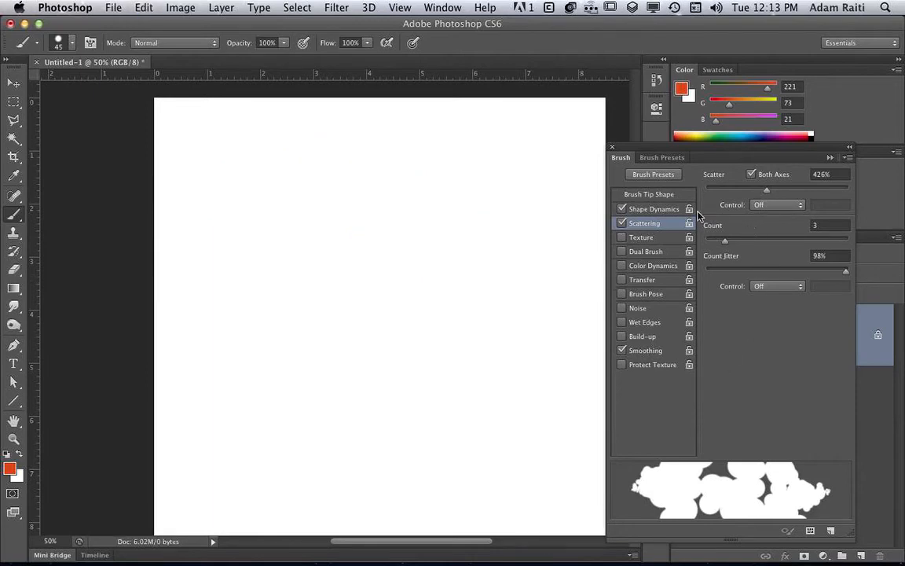
# Set the round brush's size jitter to 67% in Shape Dynamics and paint a wavy scattered test stroke
pyautogui.click(654, 209)
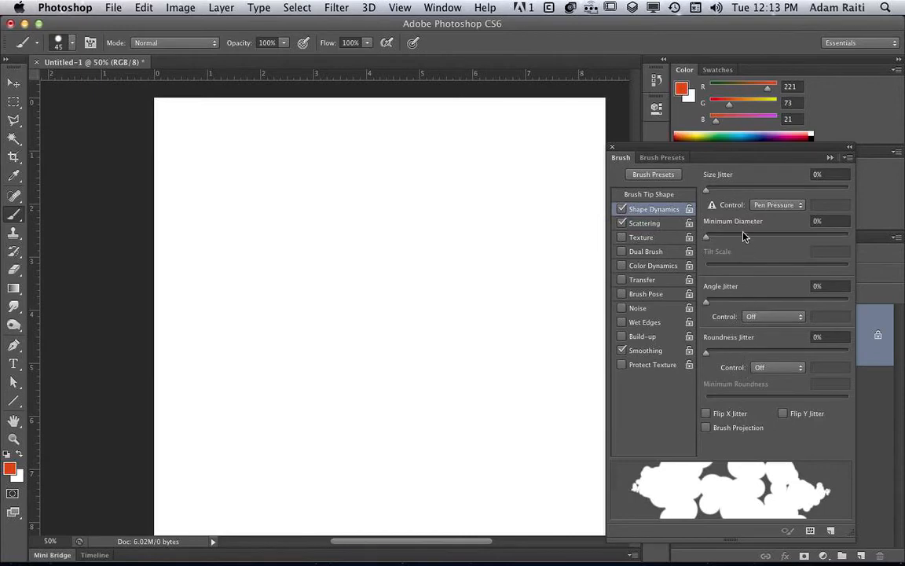
pyautogui.moveTo(707, 191); pyautogui.dragTo(802, 195)
pyautogui.moveTo(192, 161)
pyautogui.mouseDown()
pyautogui.moveTo(290, 166)
pyautogui.moveTo(414, 236)
pyautogui.moveTo(529, 228)
pyautogui.moveTo(549, 183)
pyautogui.mouseUp()
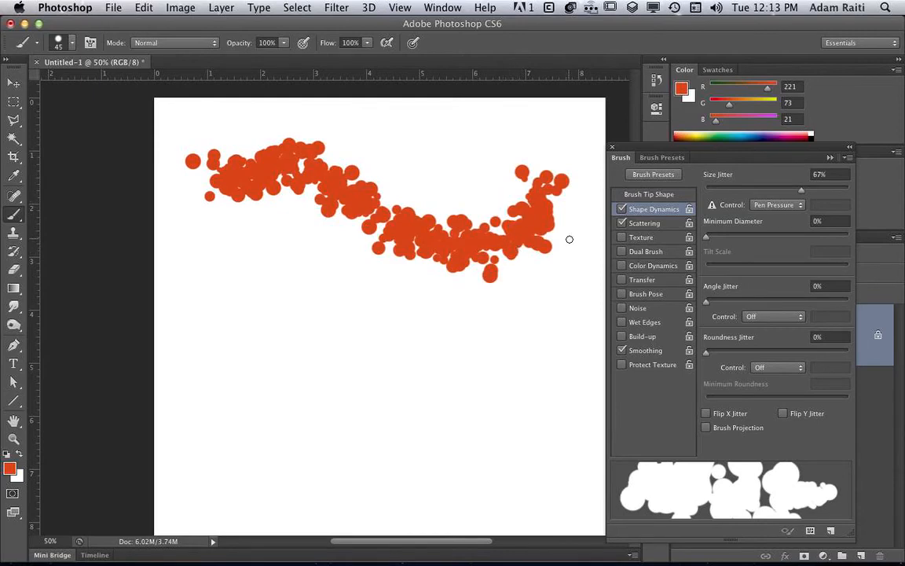
# Undo the wavy stroke, set the minimum diameter to 9%, and test it with a short stroke that is also undone
pyautogui.press('super+z')
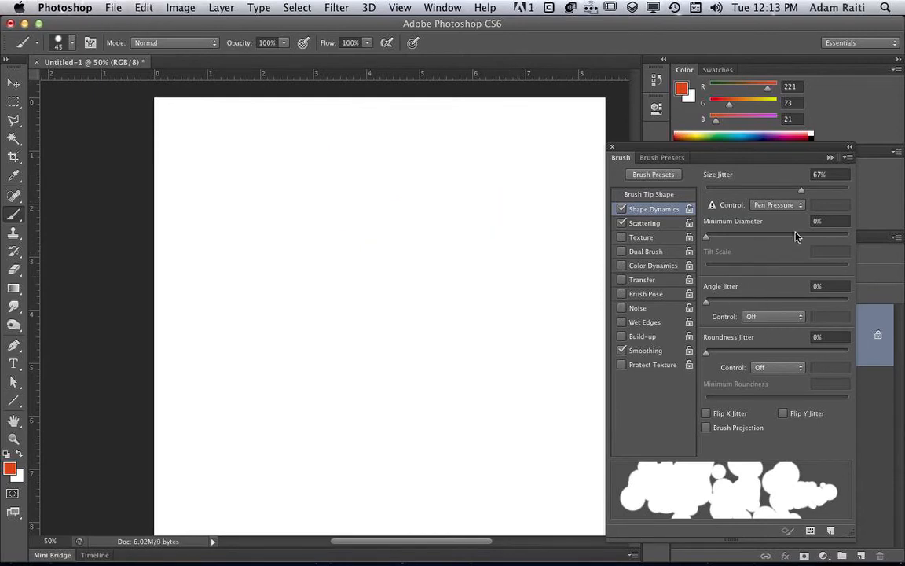
pyautogui.moveTo(778, 240); pyautogui.dragTo(720, 241)
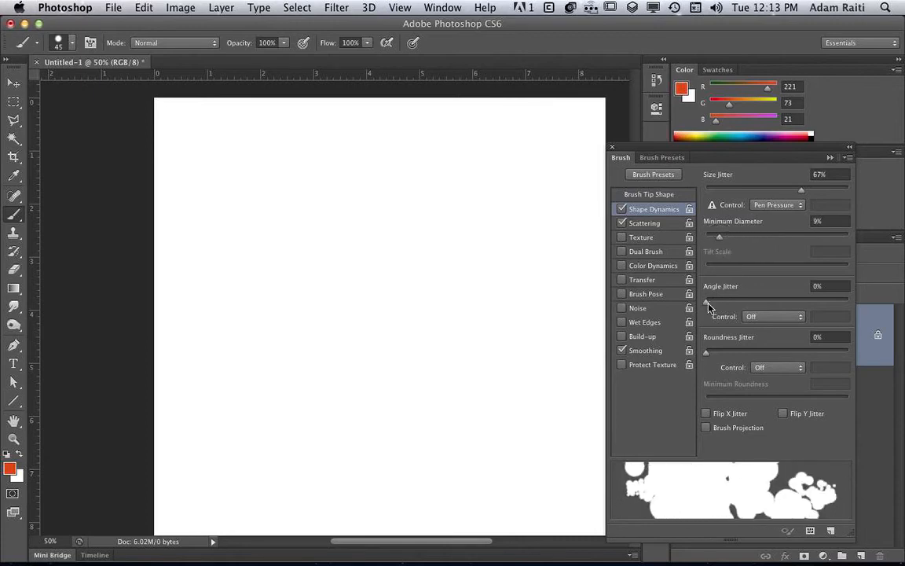
pyautogui.click(707, 303)
pyautogui.moveTo(321, 222); pyautogui.dragTo(441, 241)
pyautogui.press('super+z')
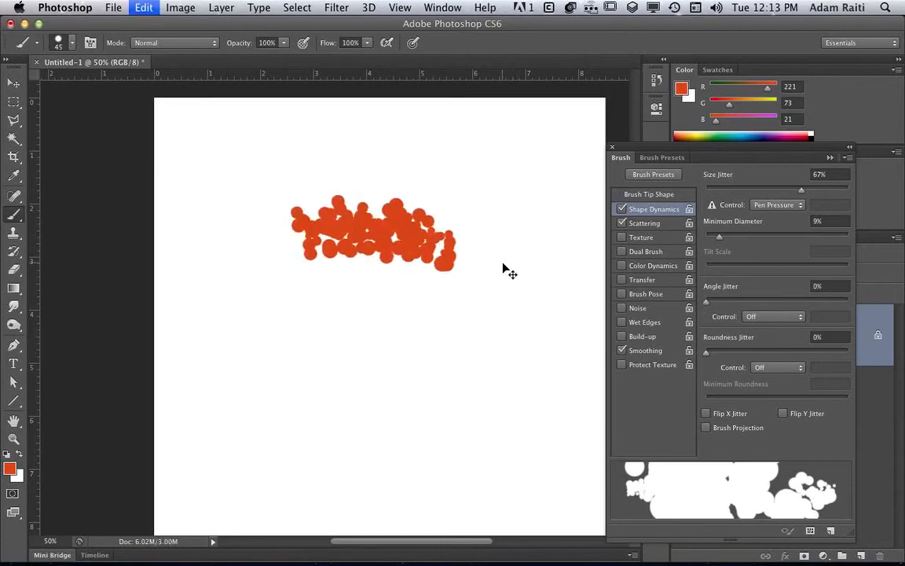
# Increase the brush tip spacing and set Scatter to 634%, testing them with a stroke that is then undone
pyautogui.click(652, 197)
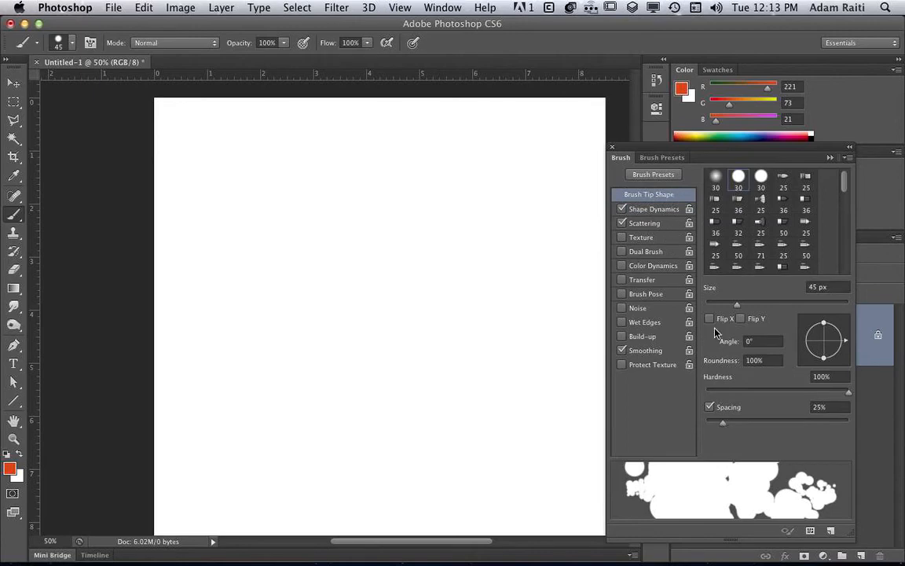
pyautogui.moveTo(723, 427)
pyautogui.mouseDown()
pyautogui.moveTo(765, 426)
pyautogui.moveTo(750, 431)
pyautogui.mouseUp()
pyautogui.click(642, 224)
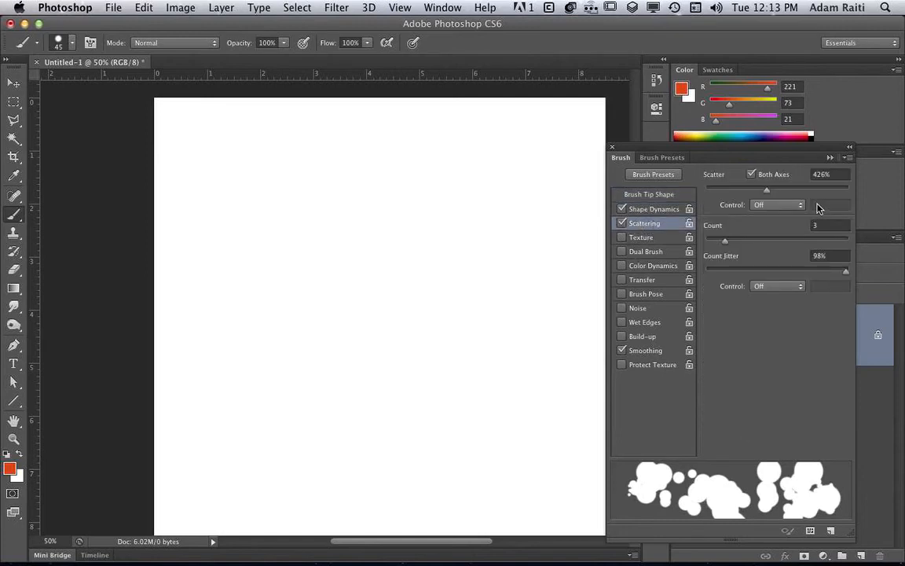
pyautogui.moveTo(767, 190); pyautogui.dragTo(797, 201)
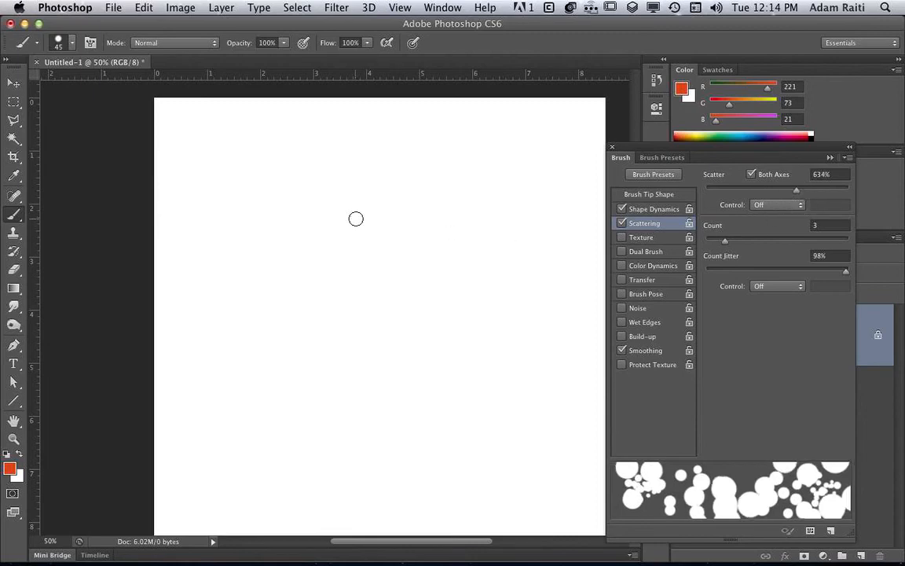
pyautogui.moveTo(356, 214)
pyautogui.mouseDown()
pyautogui.moveTo(354, 204)
pyautogui.moveTo(520, 241)
pyautogui.moveTo(511, 156)
pyautogui.moveTo(286, 279)
pyautogui.moveTo(229, 189)
pyautogui.moveTo(206, 175)
pyautogui.mouseUp()
pyautogui.press('super+z')
# Enable Color Dynamics with 83% hue jitter and paint a long looping stroke of multicolored dots across the canvas
pyautogui.click(669, 267)
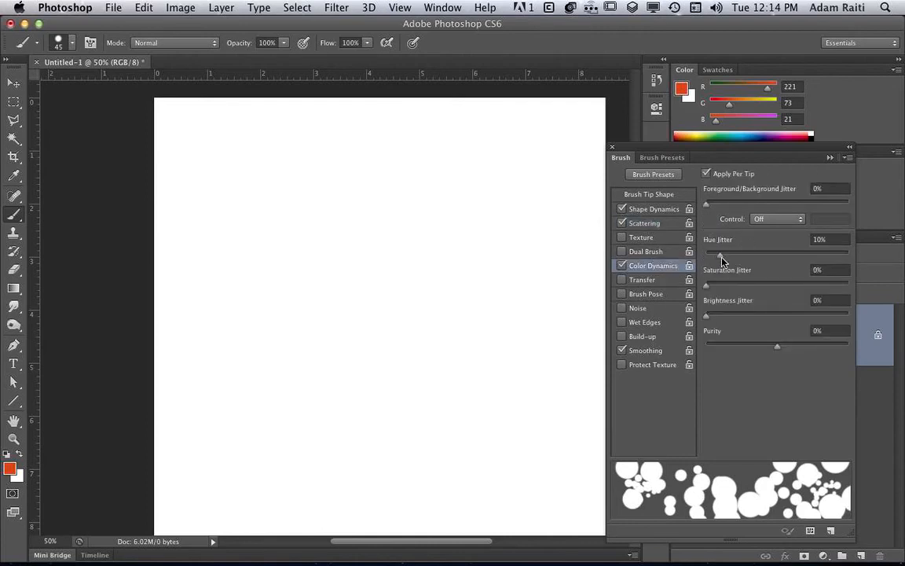
pyautogui.moveTo(723, 261); pyautogui.dragTo(826, 257)
pyautogui.moveTo(231, 176)
pyautogui.mouseDown()
pyautogui.moveTo(412, 209)
pyautogui.moveTo(422, 269)
pyautogui.moveTo(493, 318)
pyautogui.moveTo(547, 263)
pyautogui.moveTo(534, 198)
pyautogui.moveTo(456, 234)
pyautogui.moveTo(426, 307)
pyautogui.moveTo(379, 339)
pyautogui.moveTo(318, 296)
pyautogui.moveTo(240, 283)
pyautogui.moveTo(235, 353)
pyautogui.moveTo(419, 403)
pyautogui.moveTo(447, 452)
pyautogui.moveTo(522, 460)
pyautogui.moveTo(548, 423)
pyautogui.mouseUp()
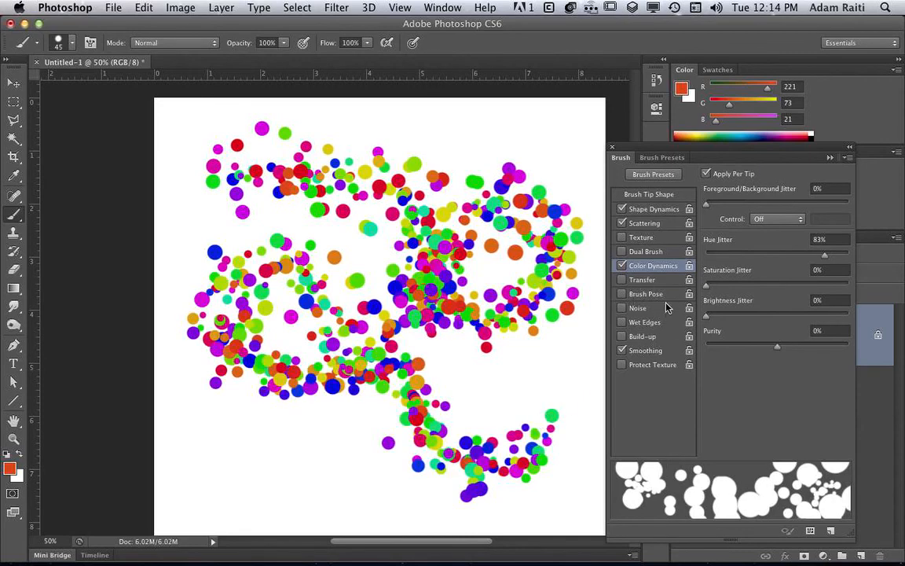
# Preview Dual Brush and turn it off again, then paint more multicolored dots along the canvas edges and through the middle
pyautogui.click(651, 252)
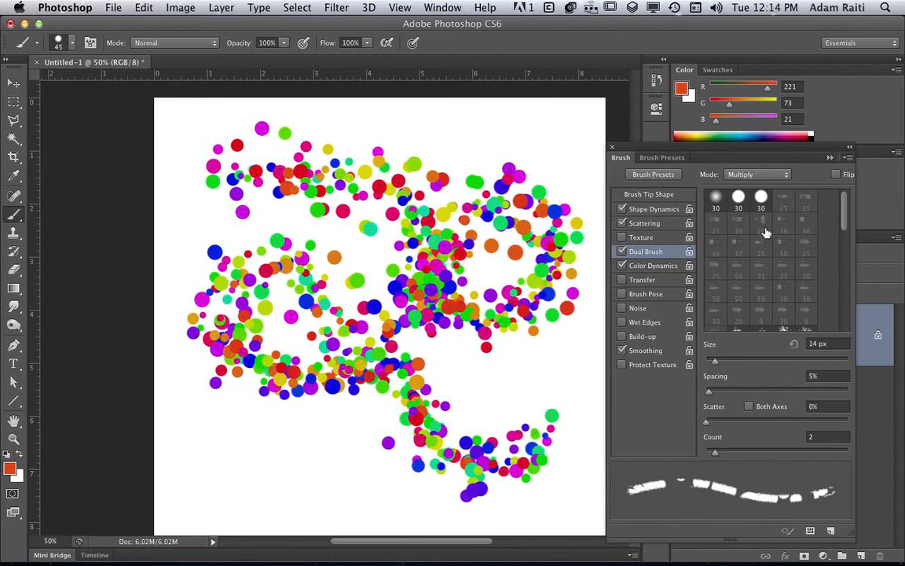
pyautogui.click(621, 251)
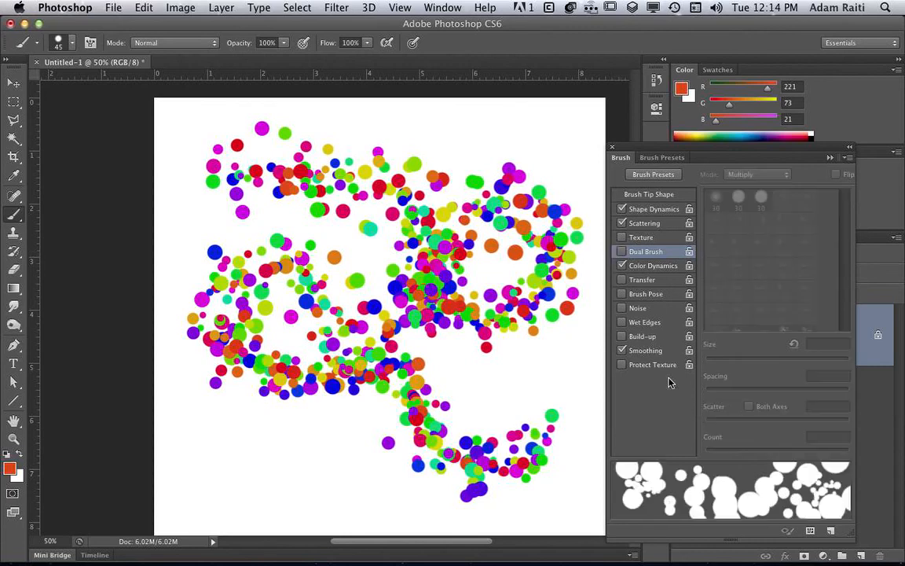
pyautogui.moveTo(181, 141)
pyautogui.mouseDown()
pyautogui.moveTo(194, 233)
pyautogui.moveTo(201, 446)
pyautogui.moveTo(268, 513)
pyautogui.moveTo(577, 521)
pyautogui.moveTo(576, 114)
pyautogui.moveTo(176, 106)
pyautogui.moveTo(177, 505)
pyautogui.mouseUp()
pyautogui.moveTo(281, 452)
pyautogui.mouseDown()
pyautogui.moveTo(314, 458)
pyautogui.moveTo(390, 427)
pyautogui.moveTo(402, 394)
pyautogui.mouseUp()
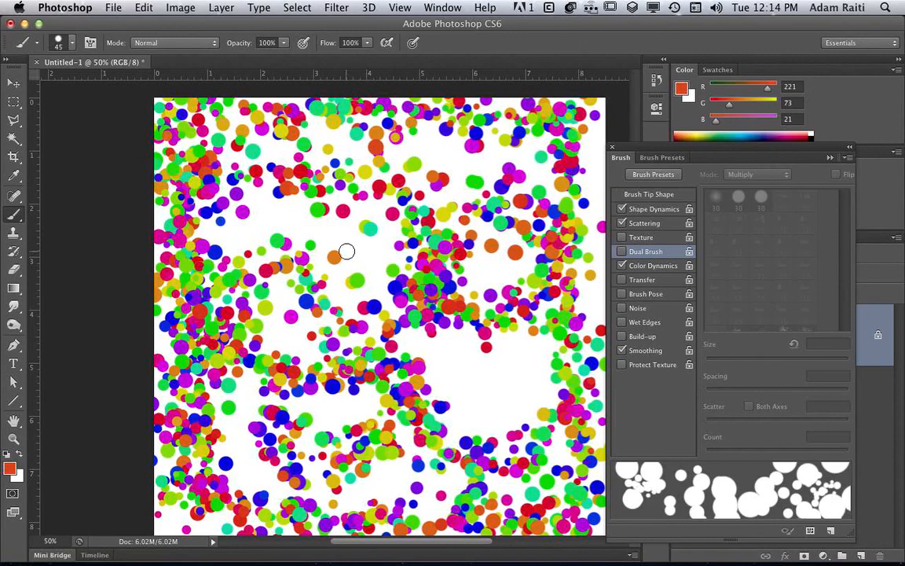
pyautogui.moveTo(394, 238)
pyautogui.mouseDown()
pyautogui.moveTo(420, 347)
pyautogui.moveTo(479, 384)
pyautogui.moveTo(539, 321)
pyautogui.moveTo(508, 317)
pyautogui.mouseUp()
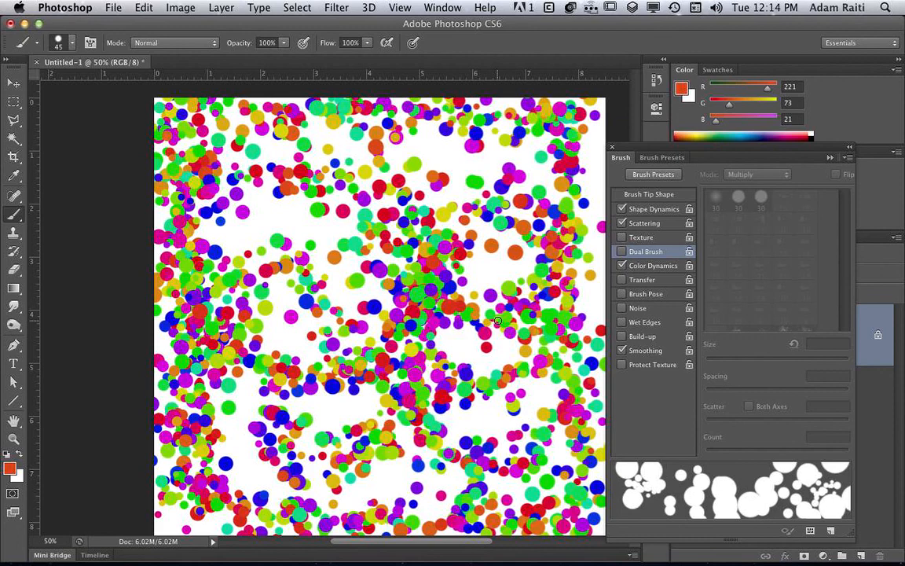
pyautogui.moveTo(754, 561)
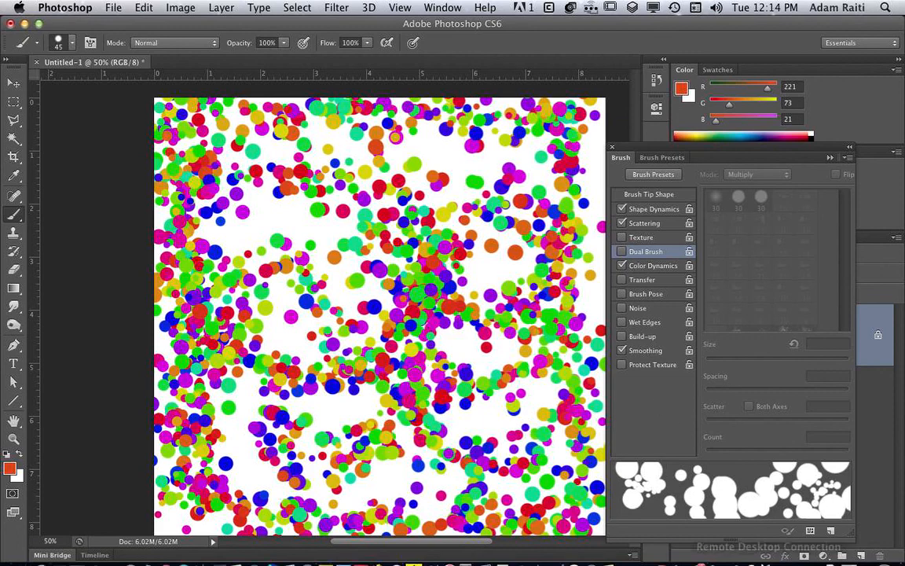
pyautogui.click(866, 556)
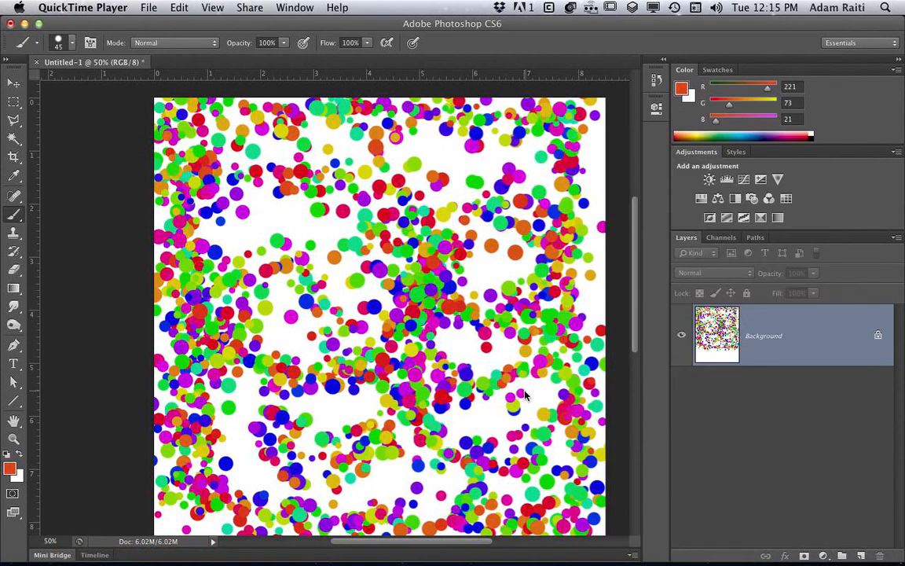